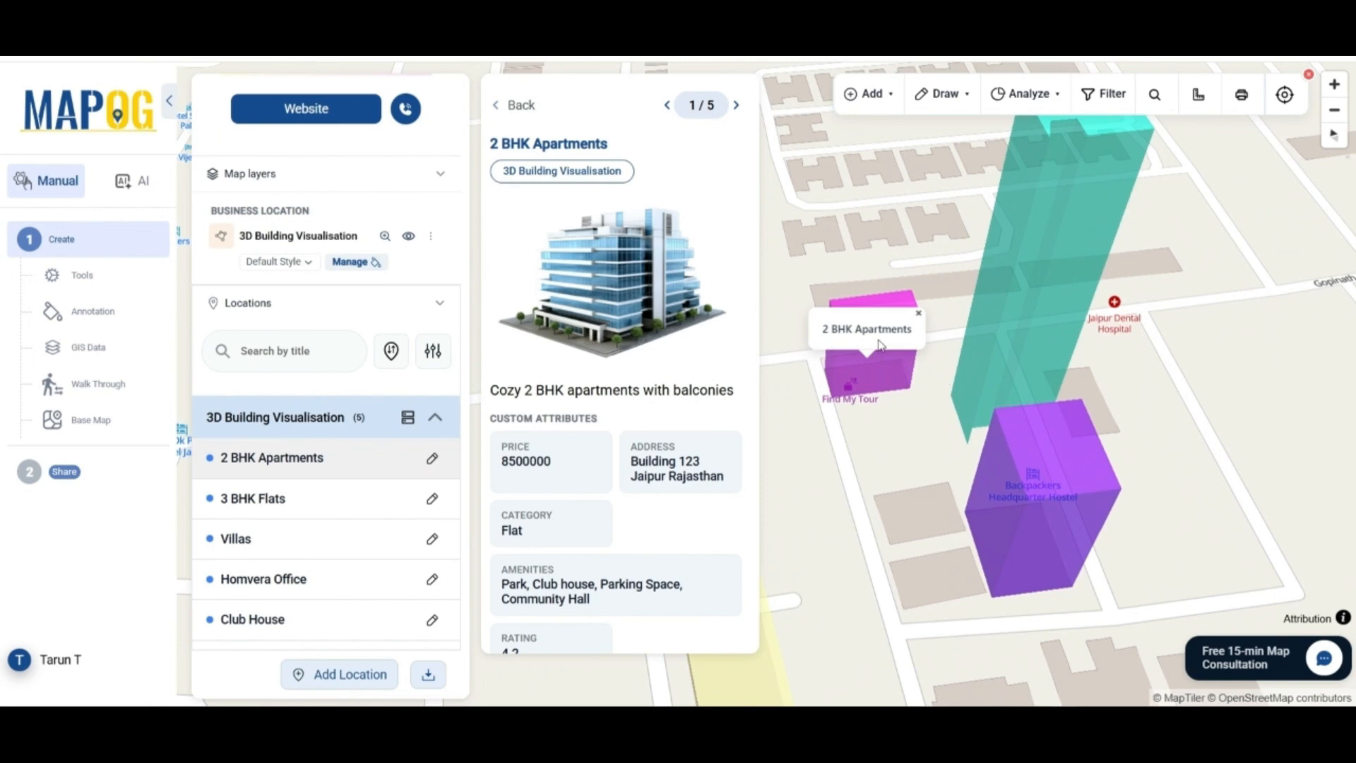
# Browse the location details of 3 BHK Flats, then Homvera Office
pyautogui.scroll(-3, 583, 327)
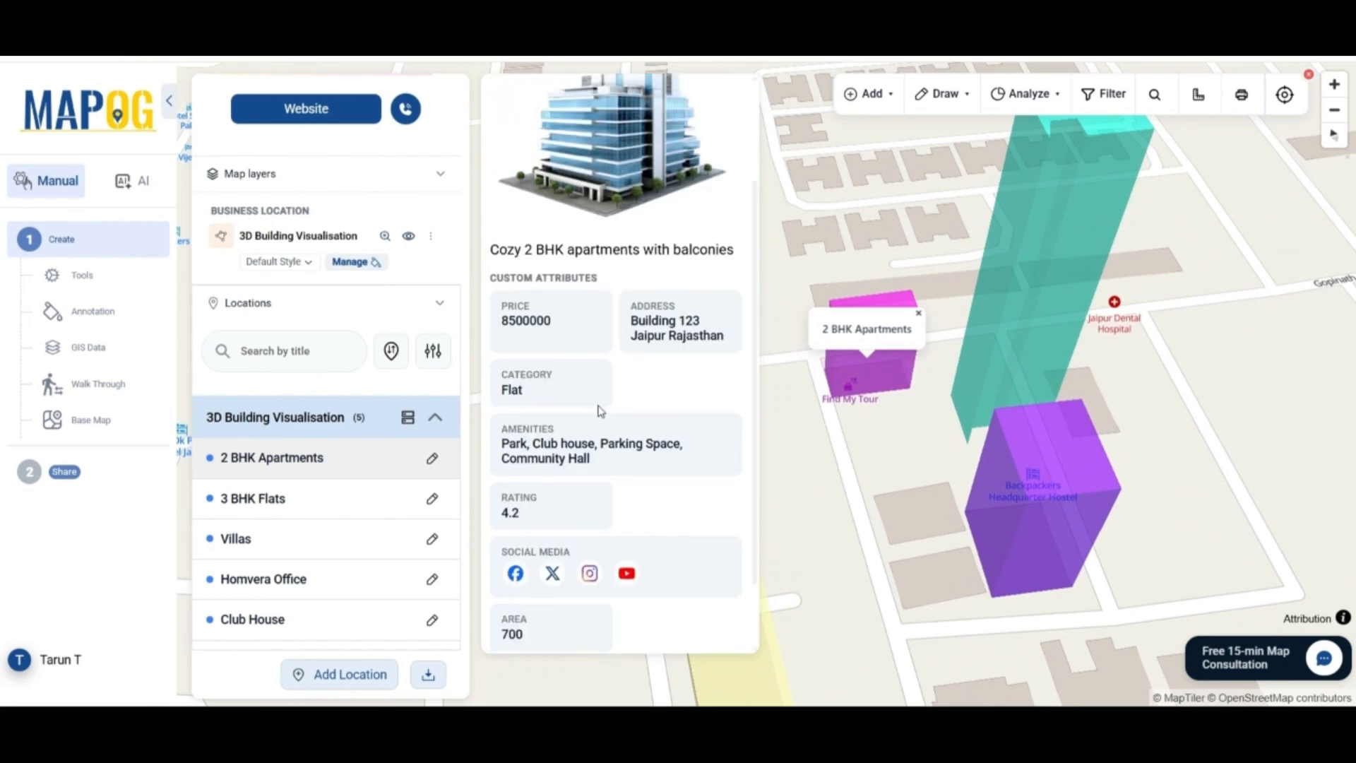
pyautogui.scroll(-1, 600, 409)
pyautogui.scroll(5, 600, 410)
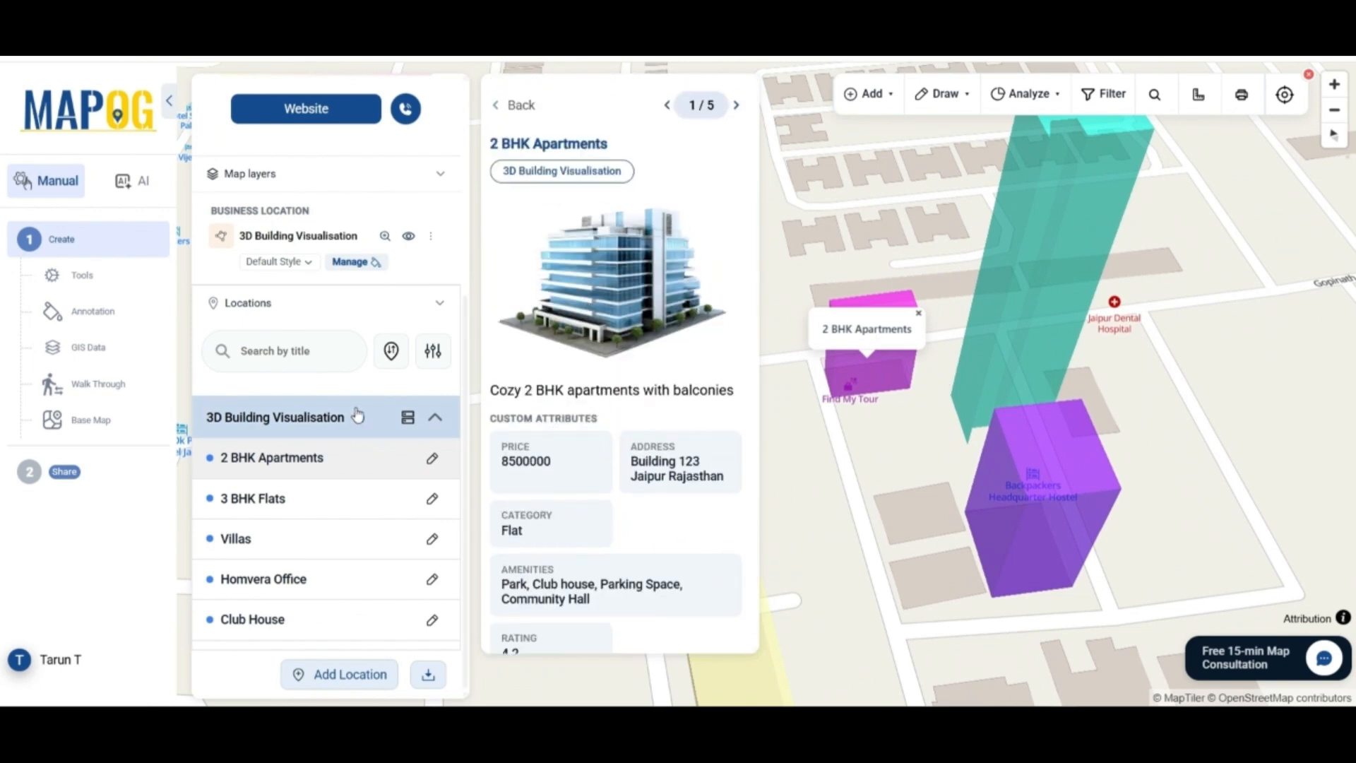
pyautogui.click(305, 503)
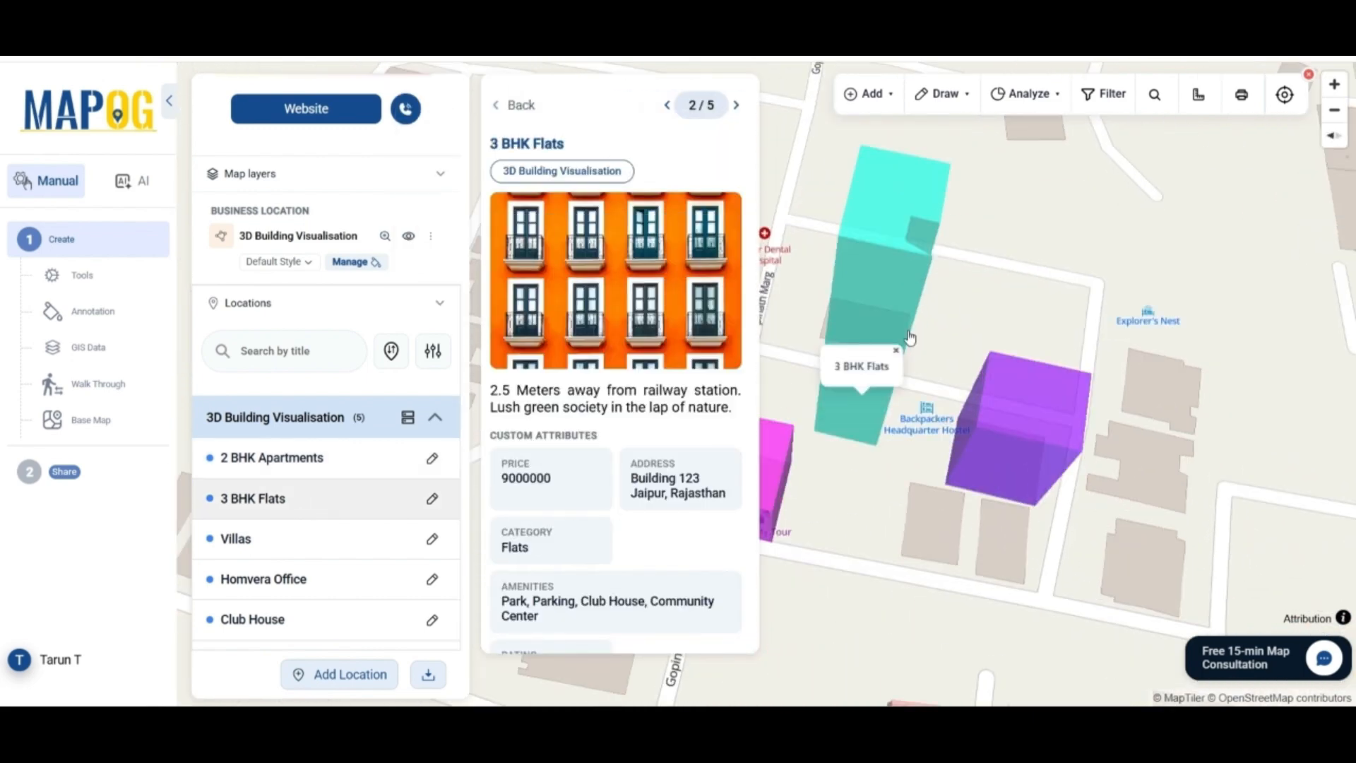
pyautogui.scroll(-3, 702, 490)
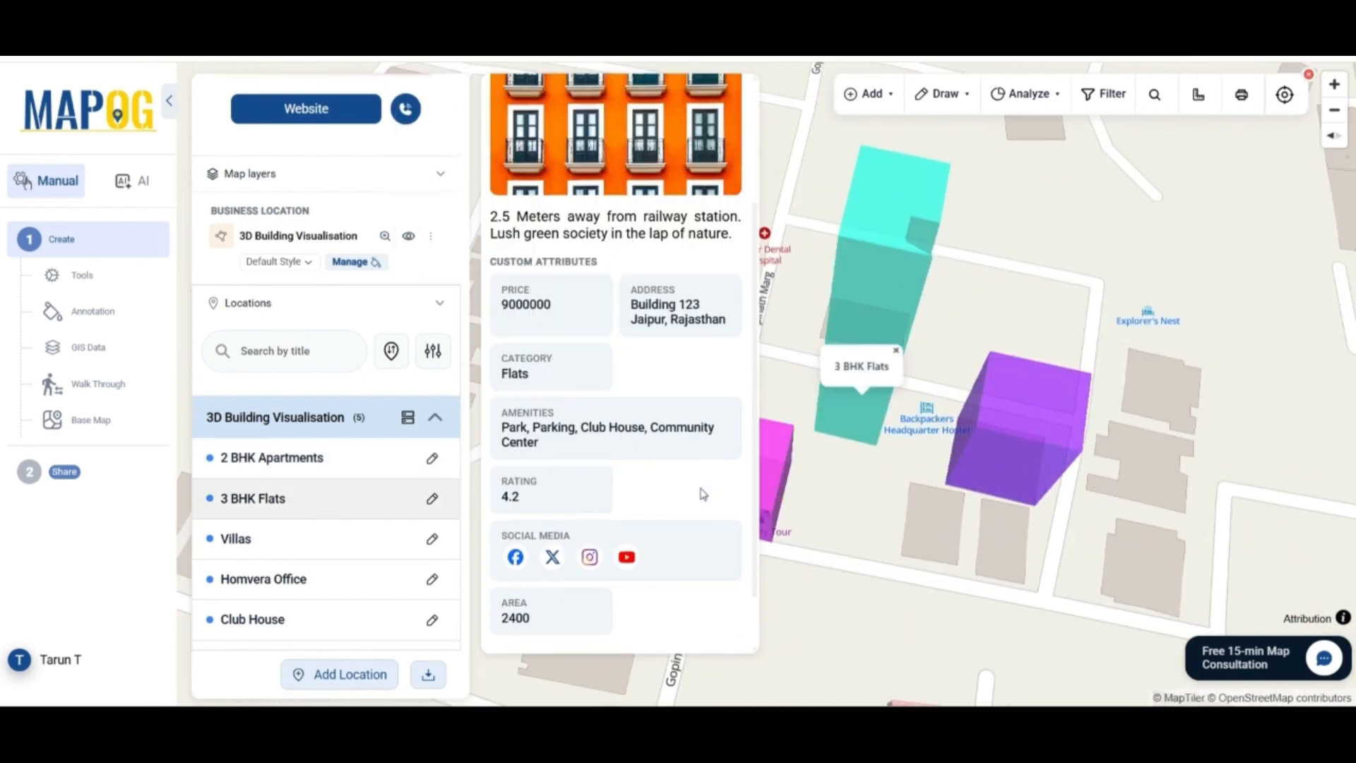
pyautogui.click(345, 581)
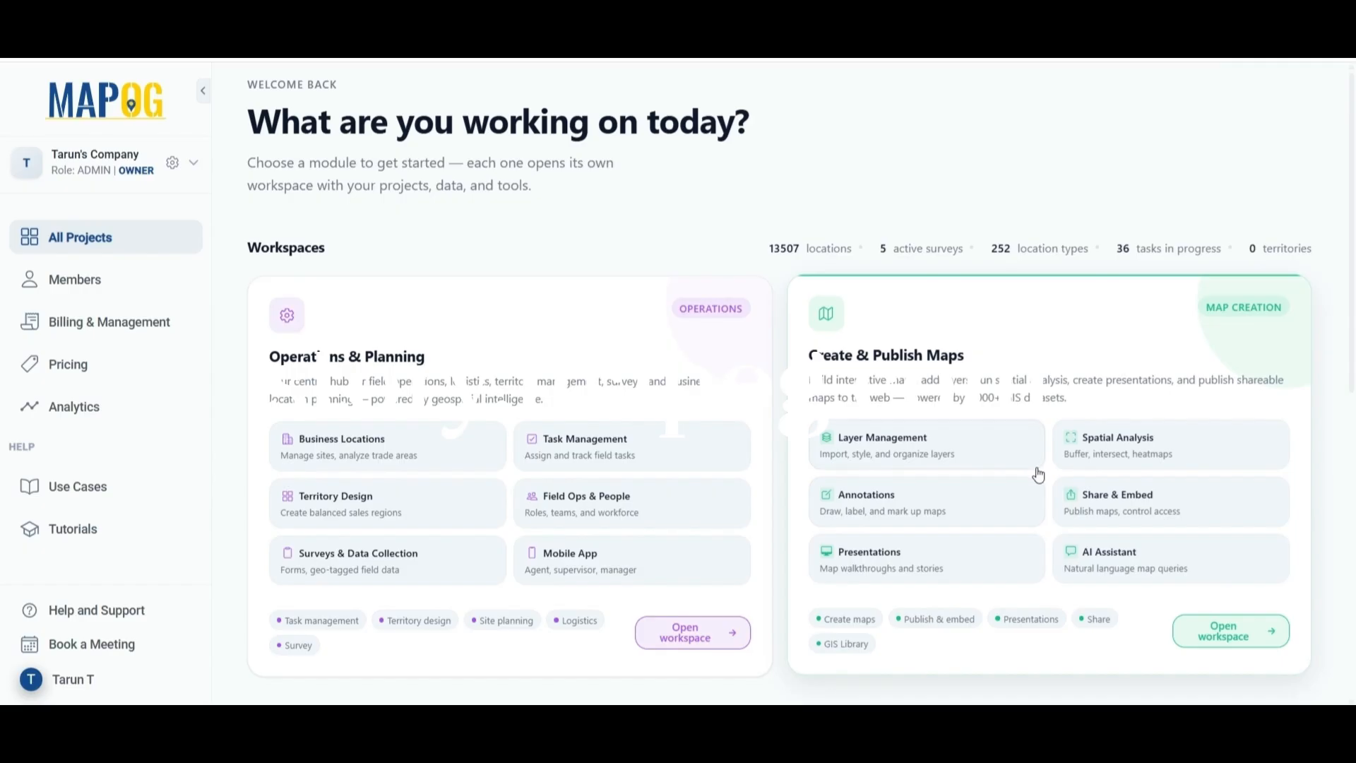
# Start a new map from the Category Map template
pyautogui.click(1038, 474)
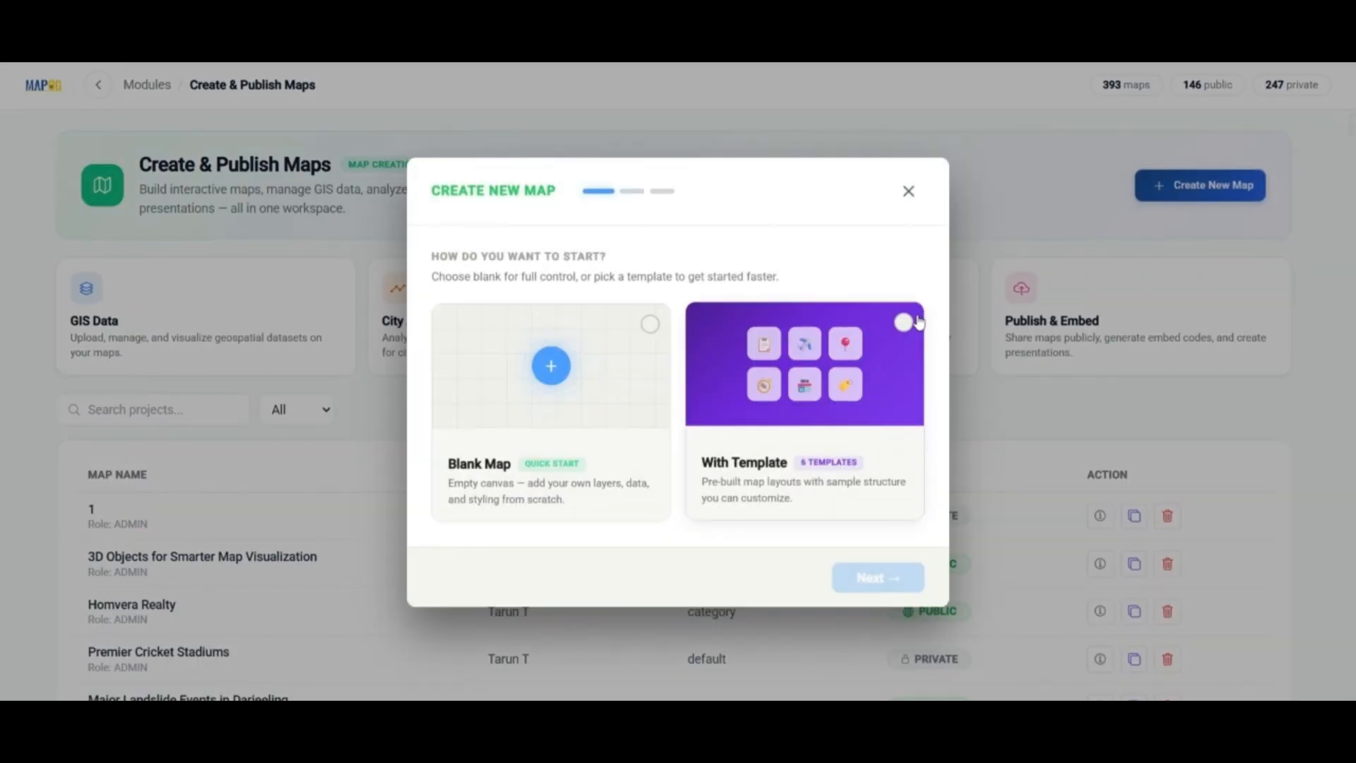
pyautogui.click(907, 325)
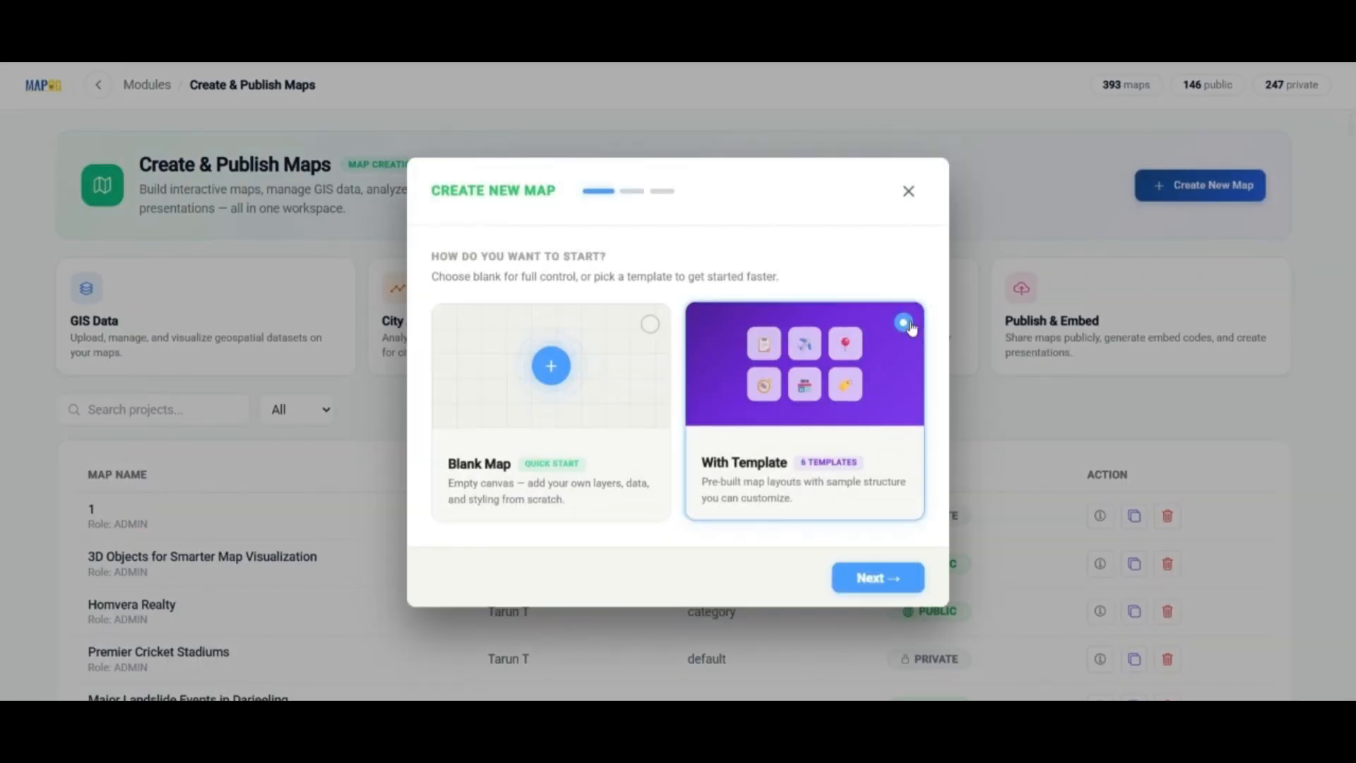
pyautogui.click(872, 578)
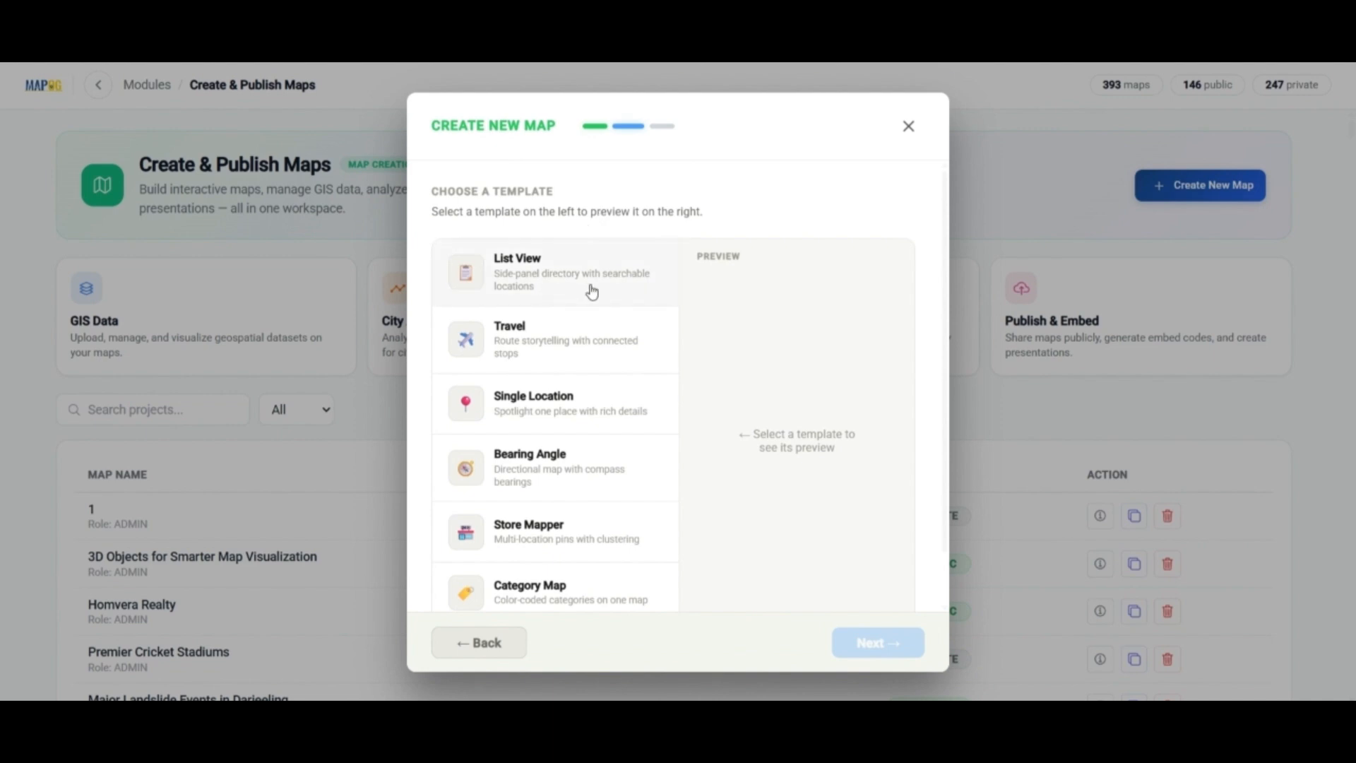
pyautogui.scroll(-1, 578, 445)
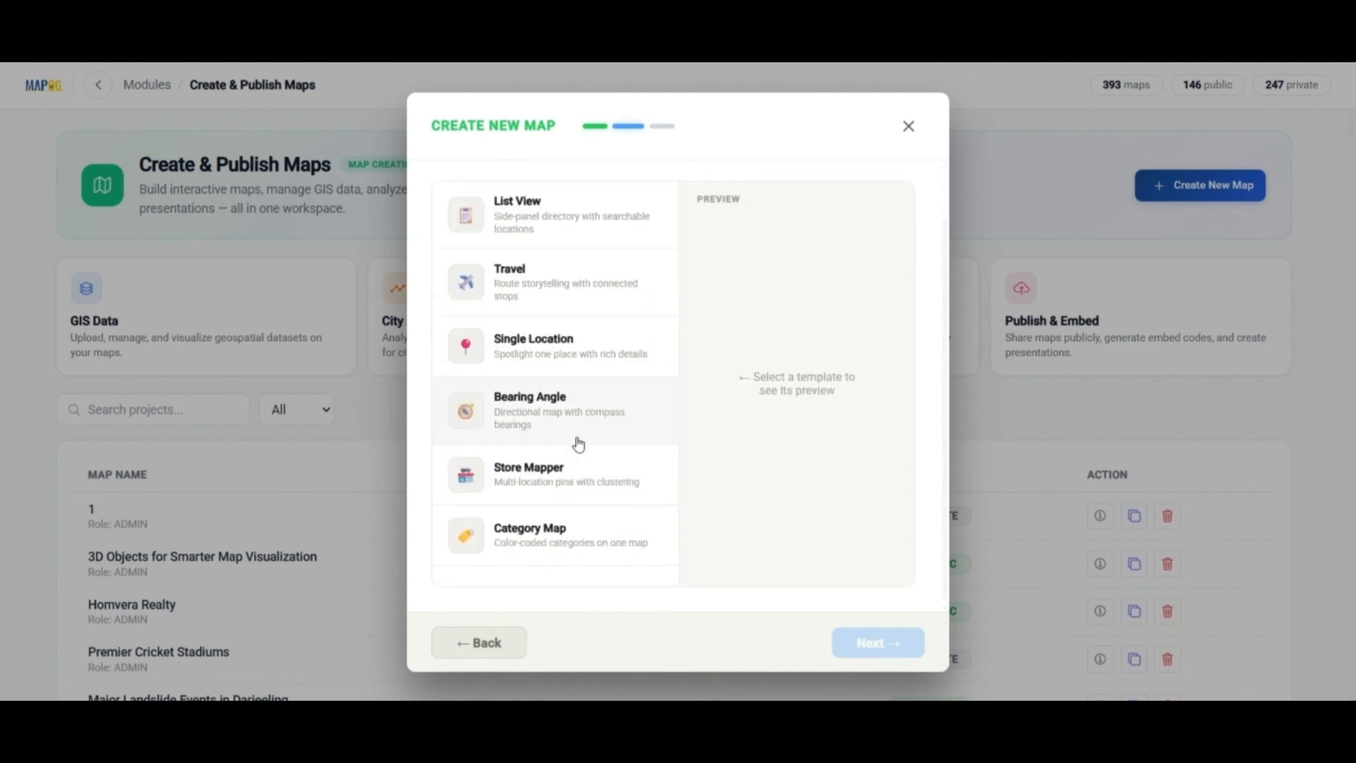
pyautogui.click(570, 541)
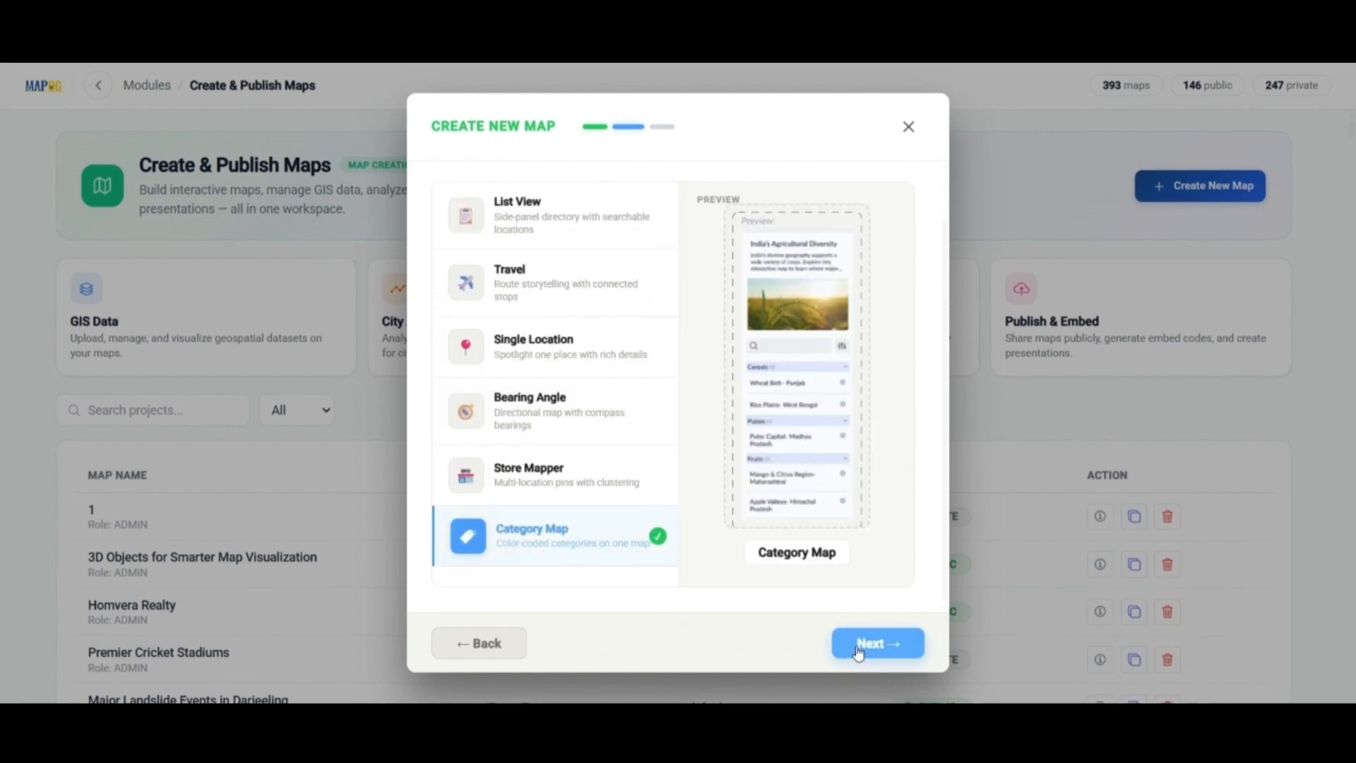
pyautogui.click(858, 651)
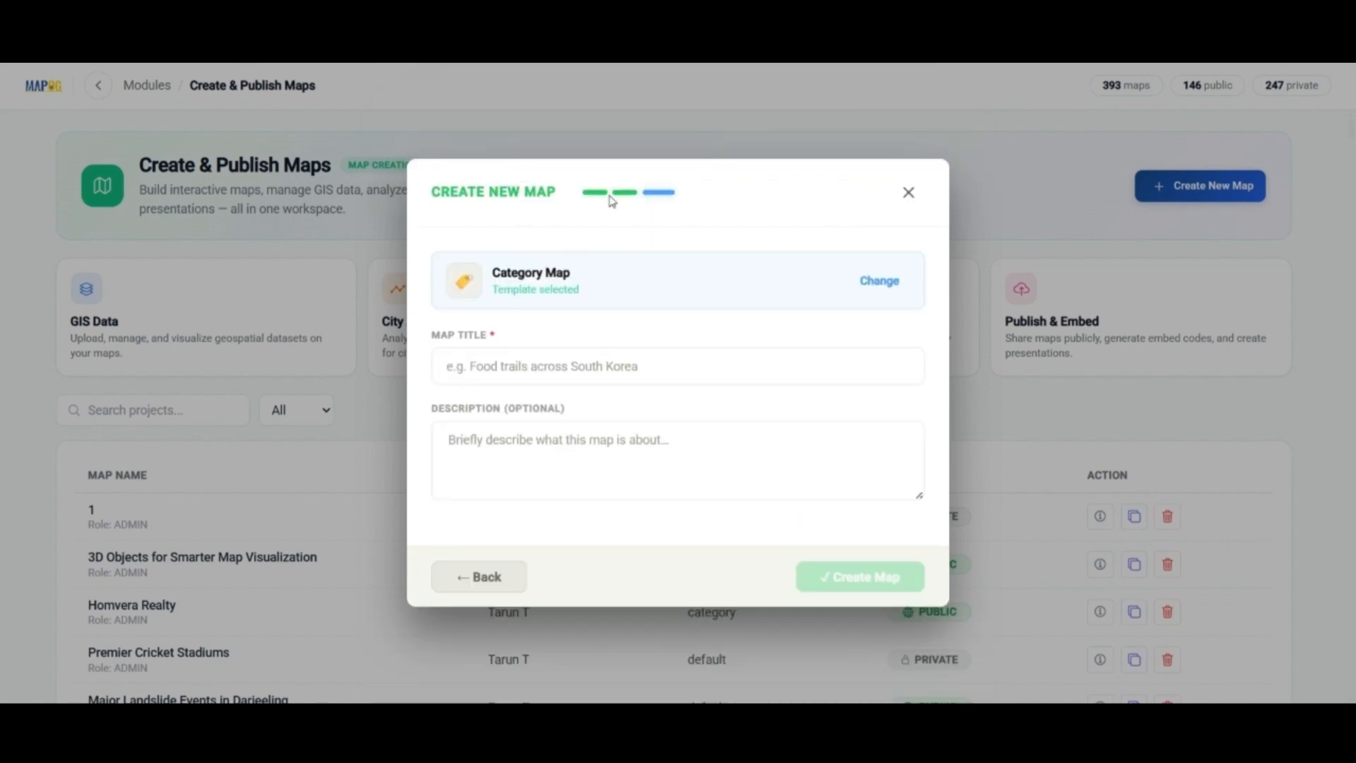
# Title the map 'Homvera realty' and create it
pyautogui.click(571, 373)
pyautogui.write('H')
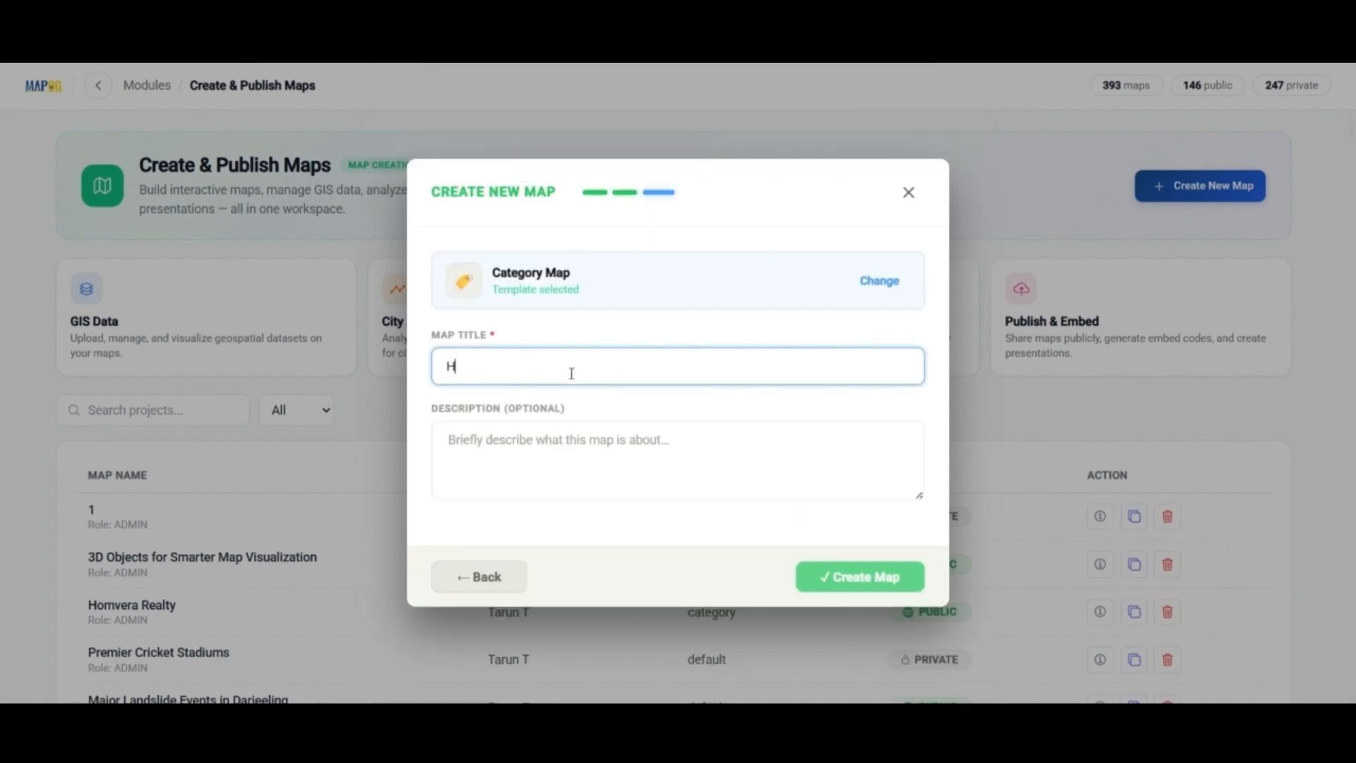
pyautogui.write('omv')
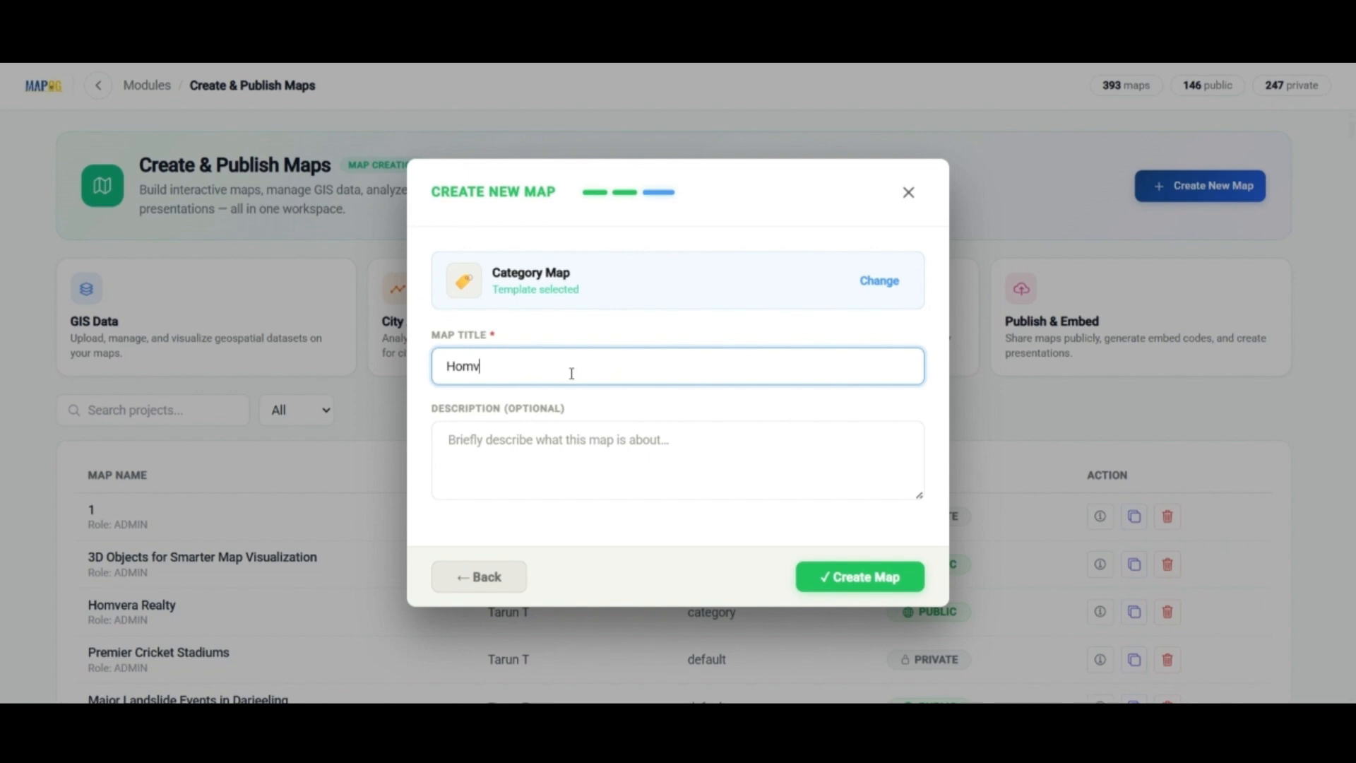
pyautogui.write('era realty')
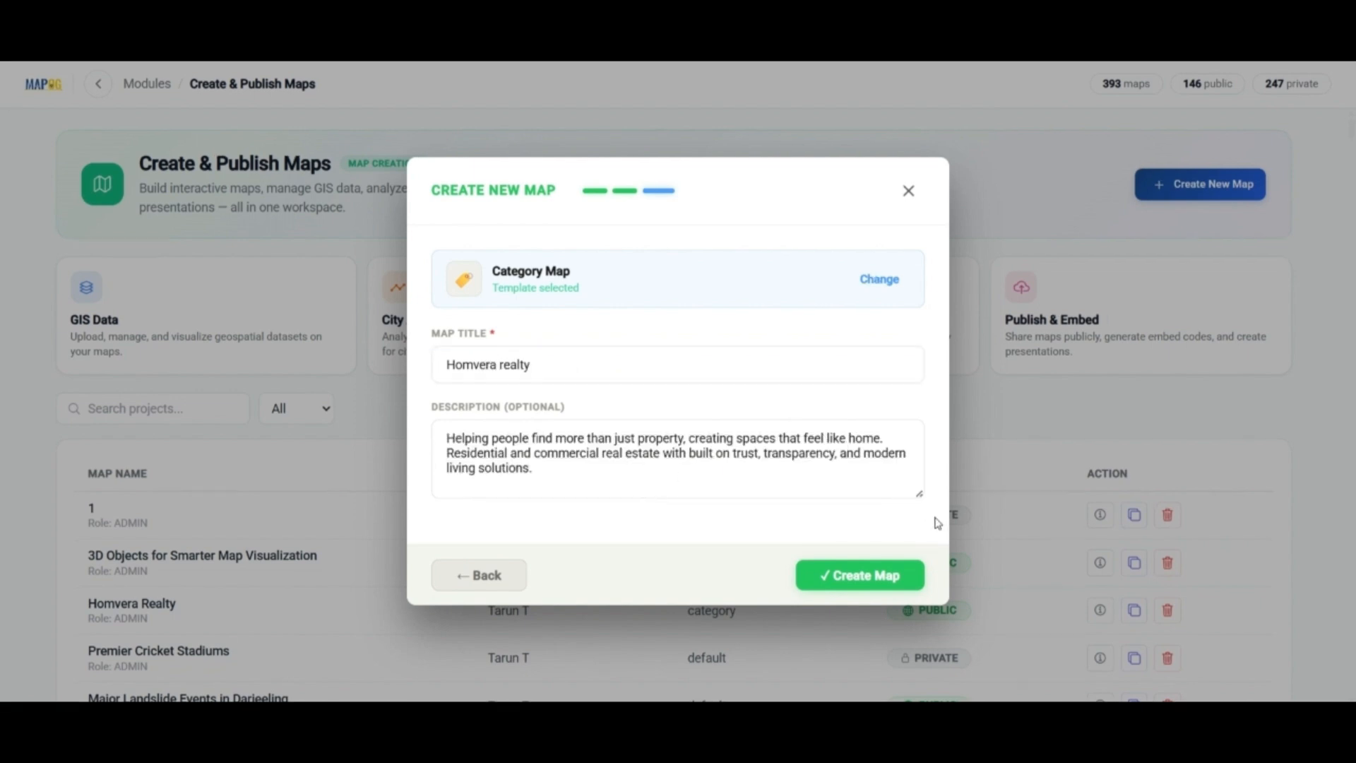
pyautogui.click(877, 576)
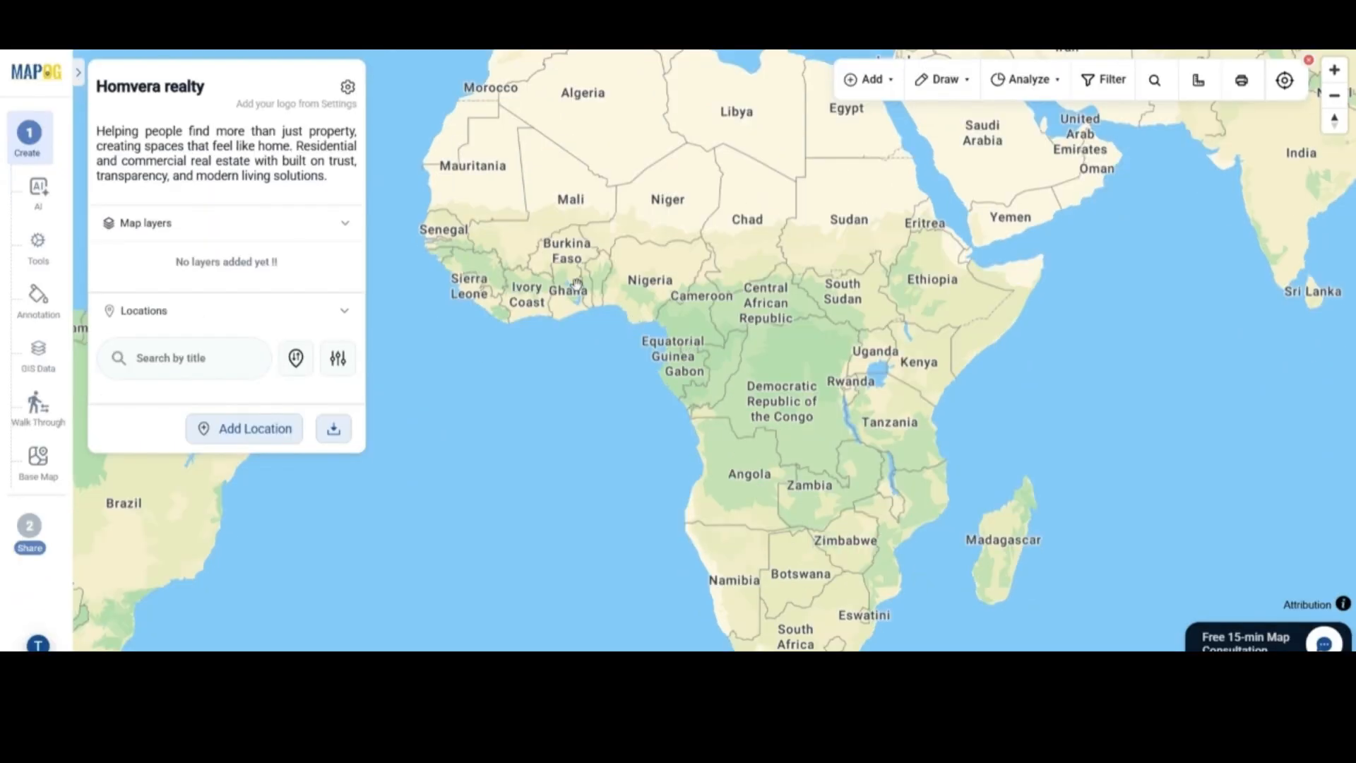
# Upload the Homvera Realty logo in the map settings
pyautogui.click(343, 85)
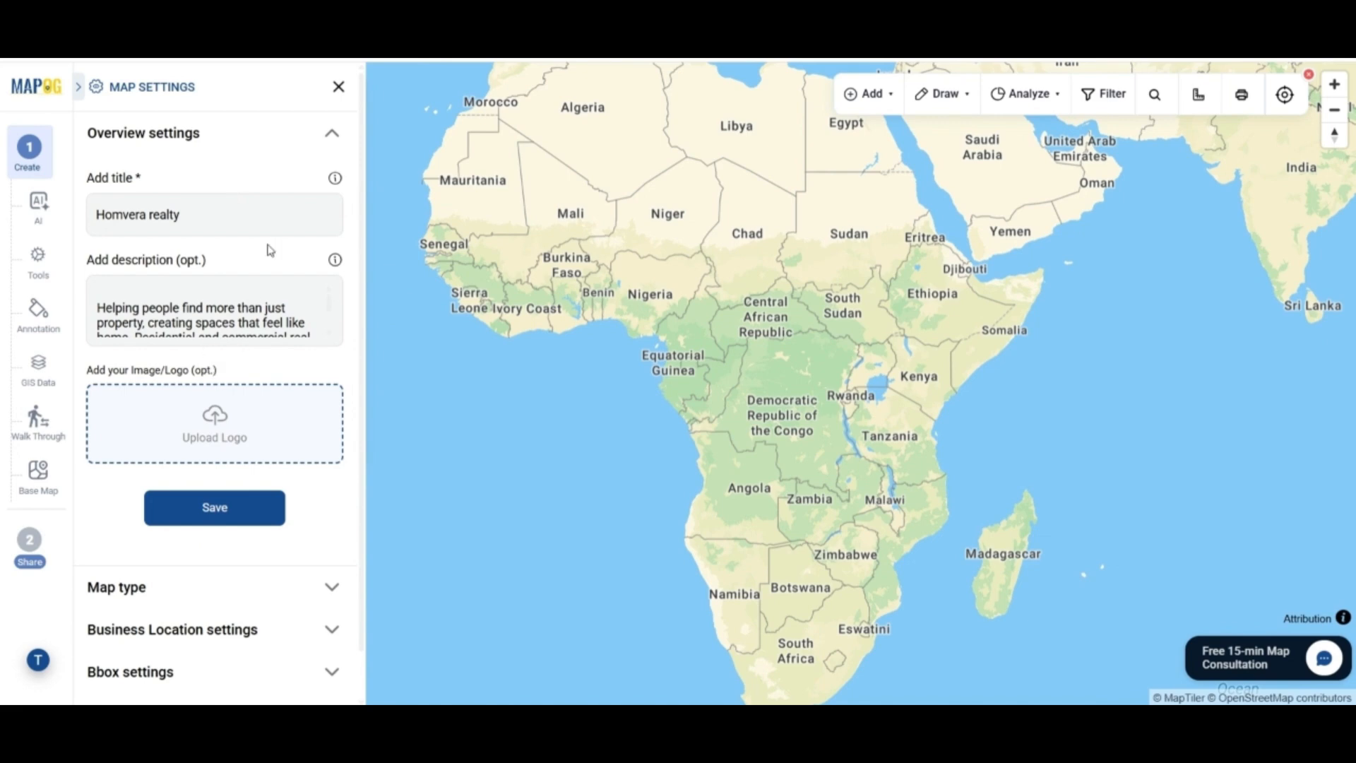
pyautogui.click(296, 432)
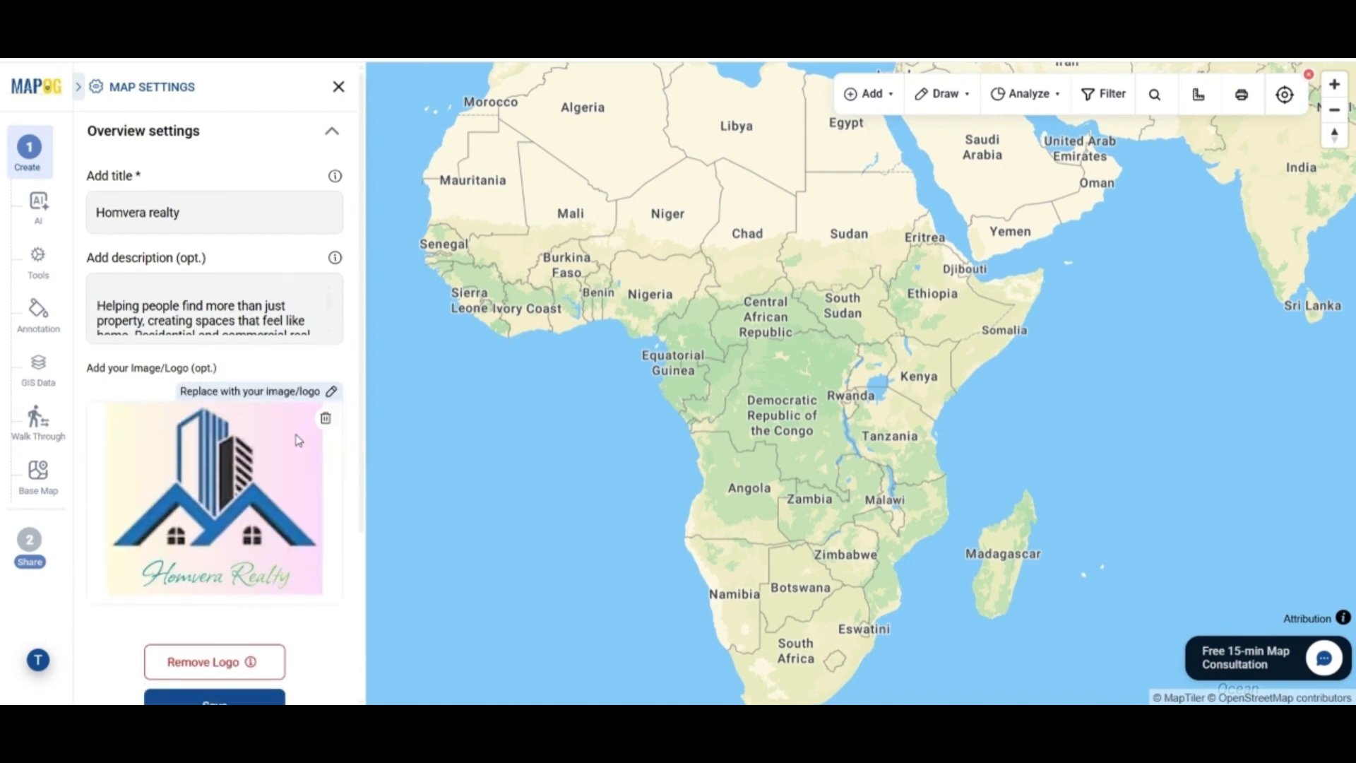
pyautogui.scroll(-3, 299, 441)
pyautogui.click(233, 693)
pyautogui.scroll(-3, 233, 565)
pyautogui.scroll(-1, 234, 536)
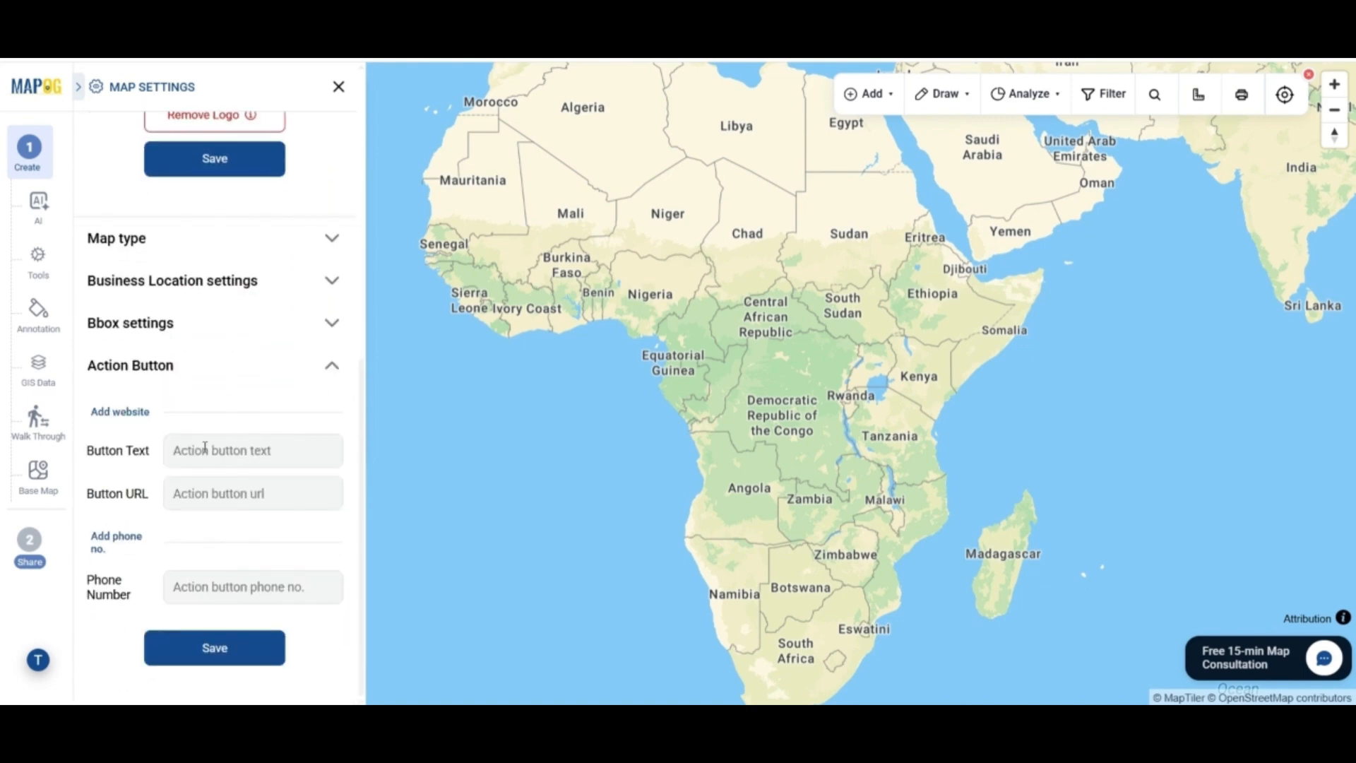
pyautogui.click(205, 448)
pyautogui.write('Wbsite')
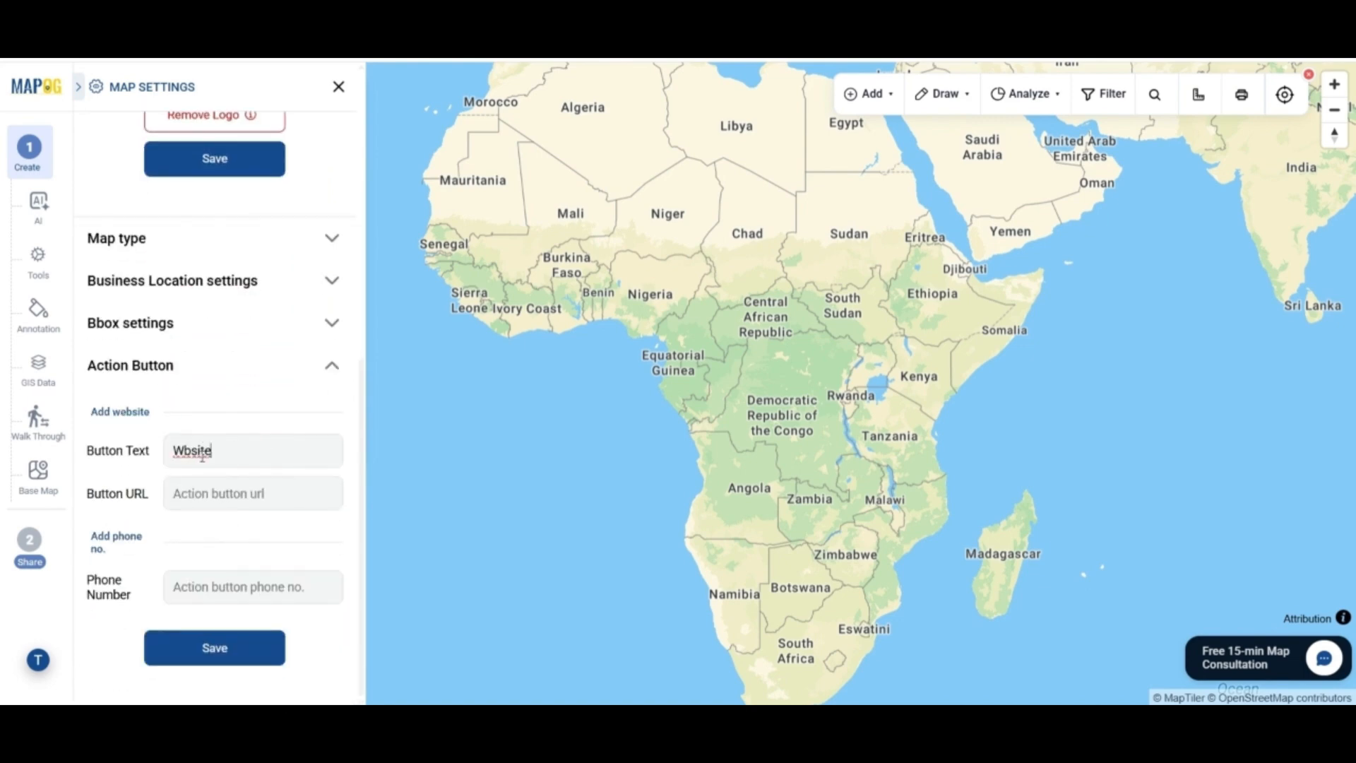
pyautogui.click(184, 450)
pyautogui.write('e')
pyautogui.click(219, 505)
pyautogui.write('https://')
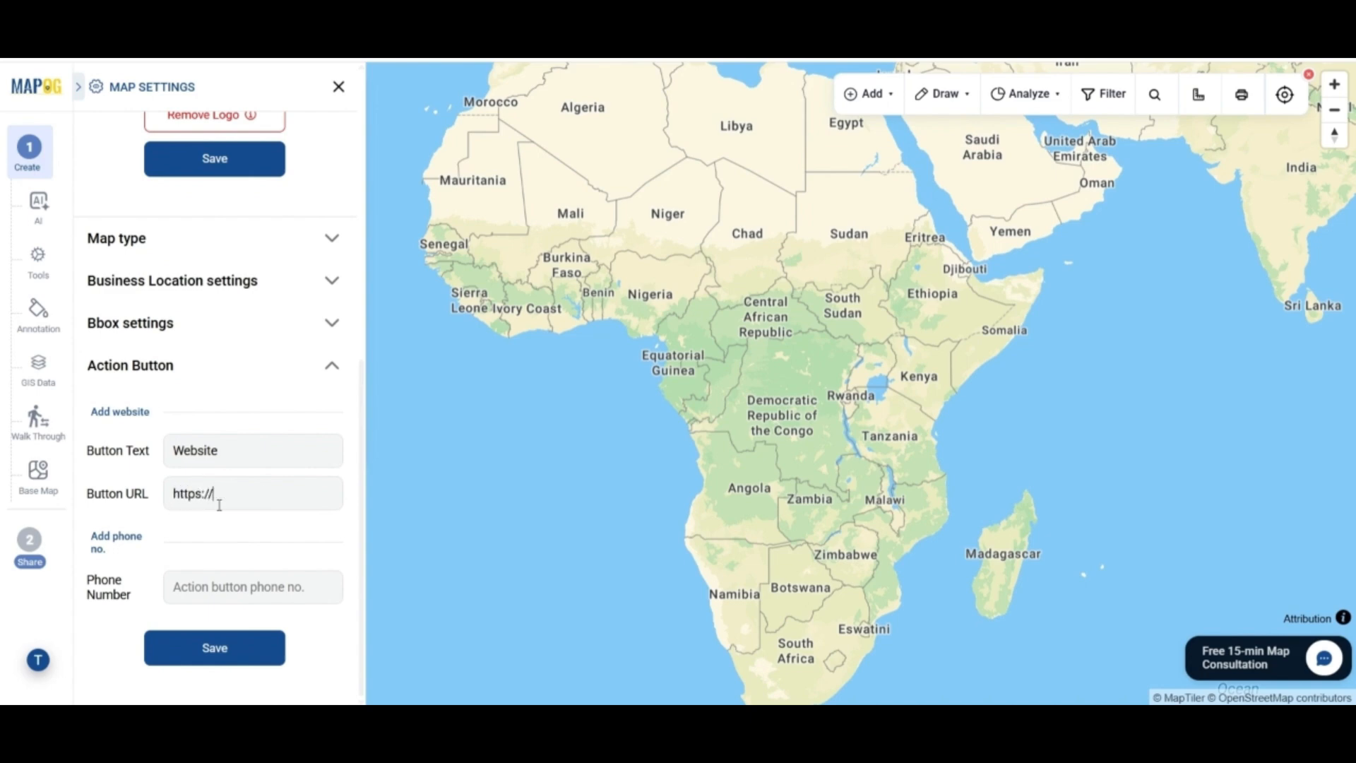
pyautogui.write('www.homvera.com')
# Enter the contact phone number and save the settings
pyautogui.click(218, 586)
pyautogui.write('8')
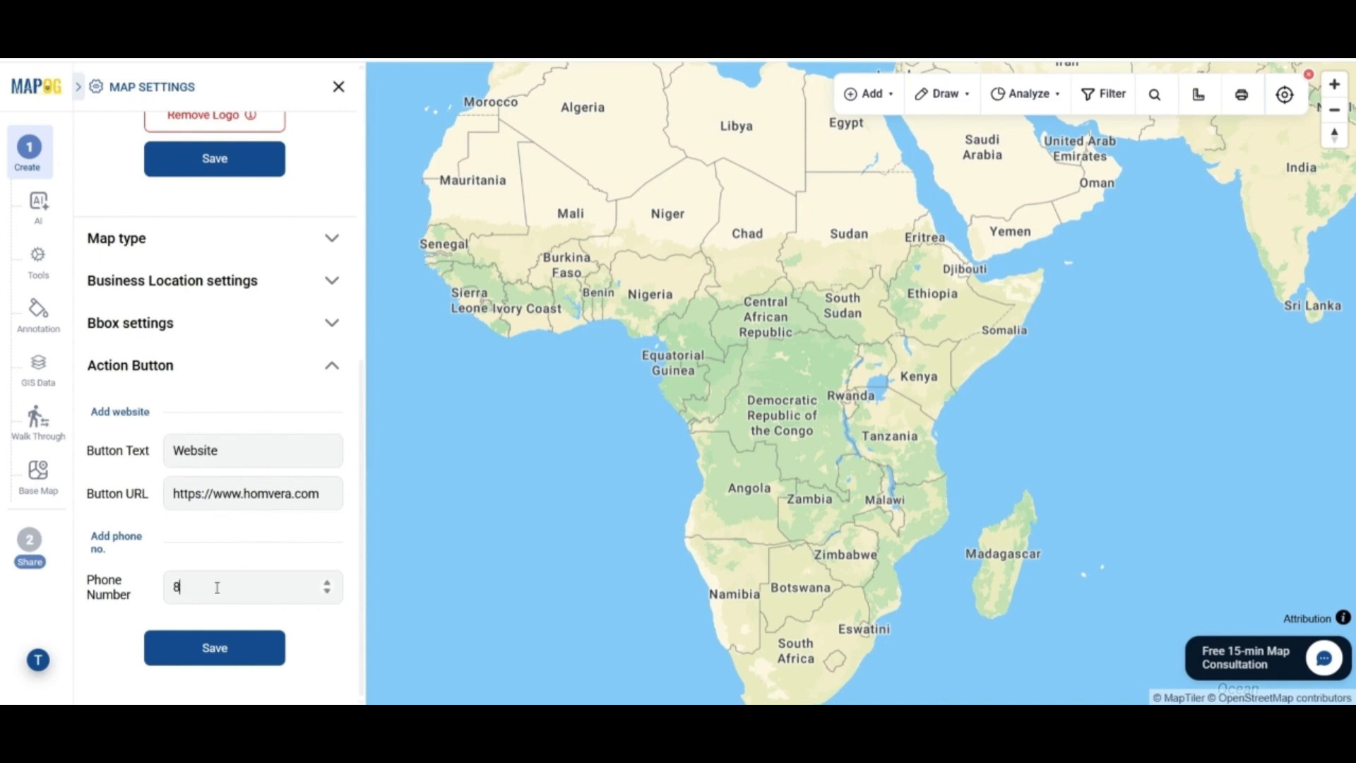
pyautogui.write('976813')
pyautogui.click(215, 647)
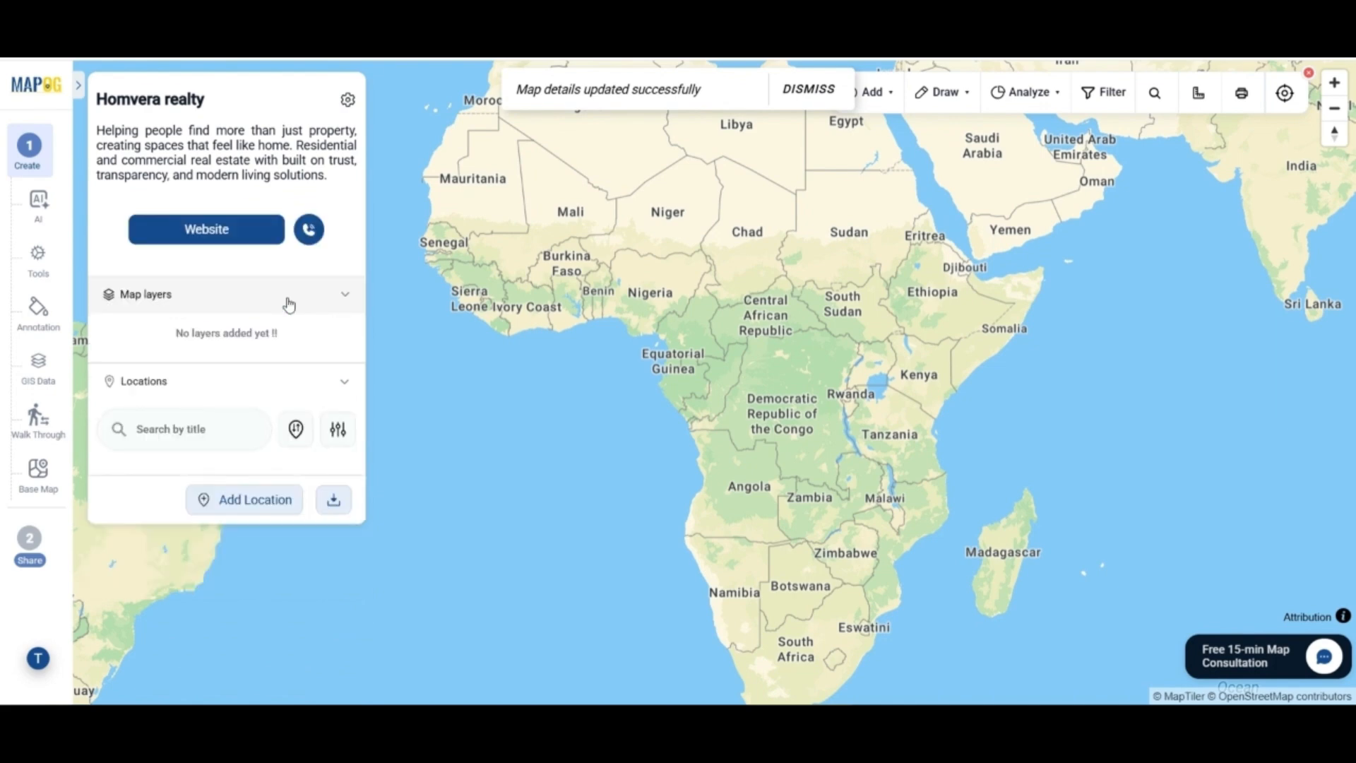
# Start adding a location manually and bring up the Location types manager
pyautogui.click(229, 583)
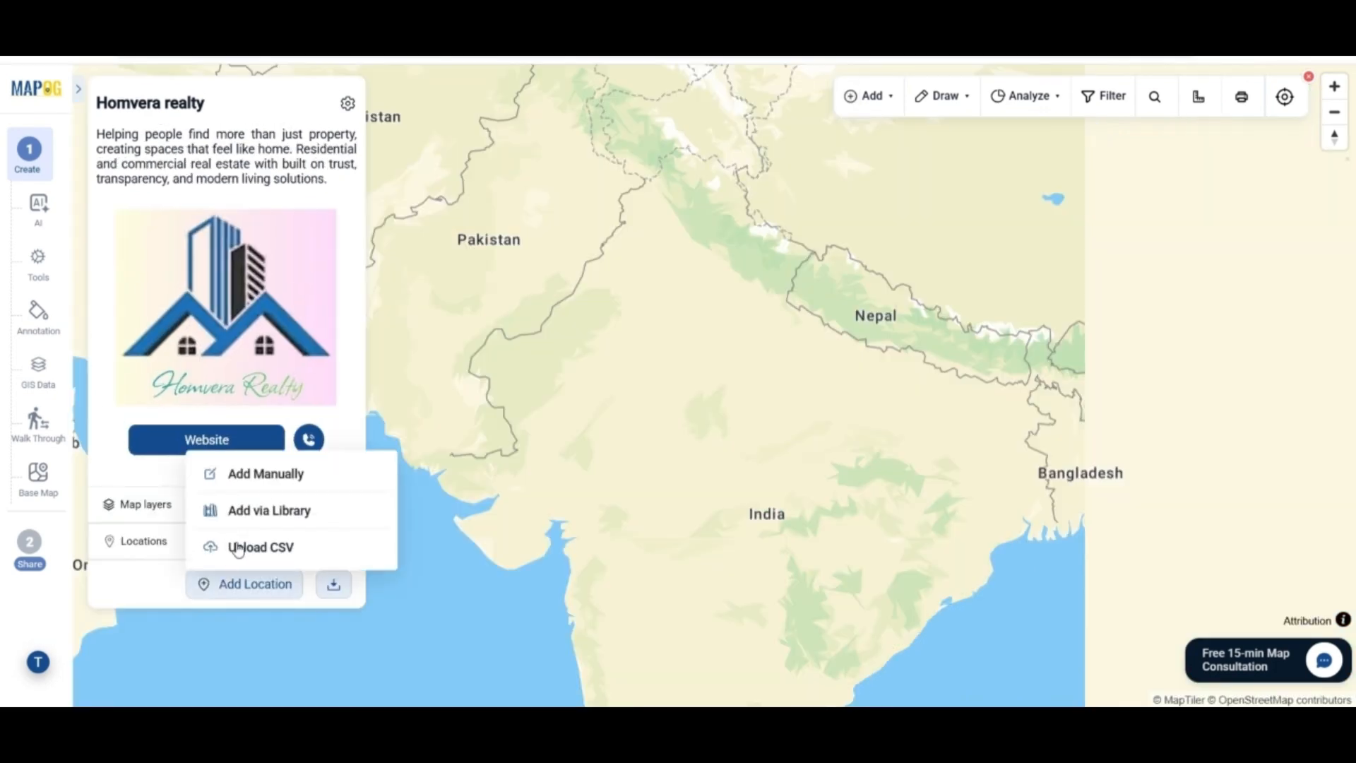
pyautogui.click(274, 474)
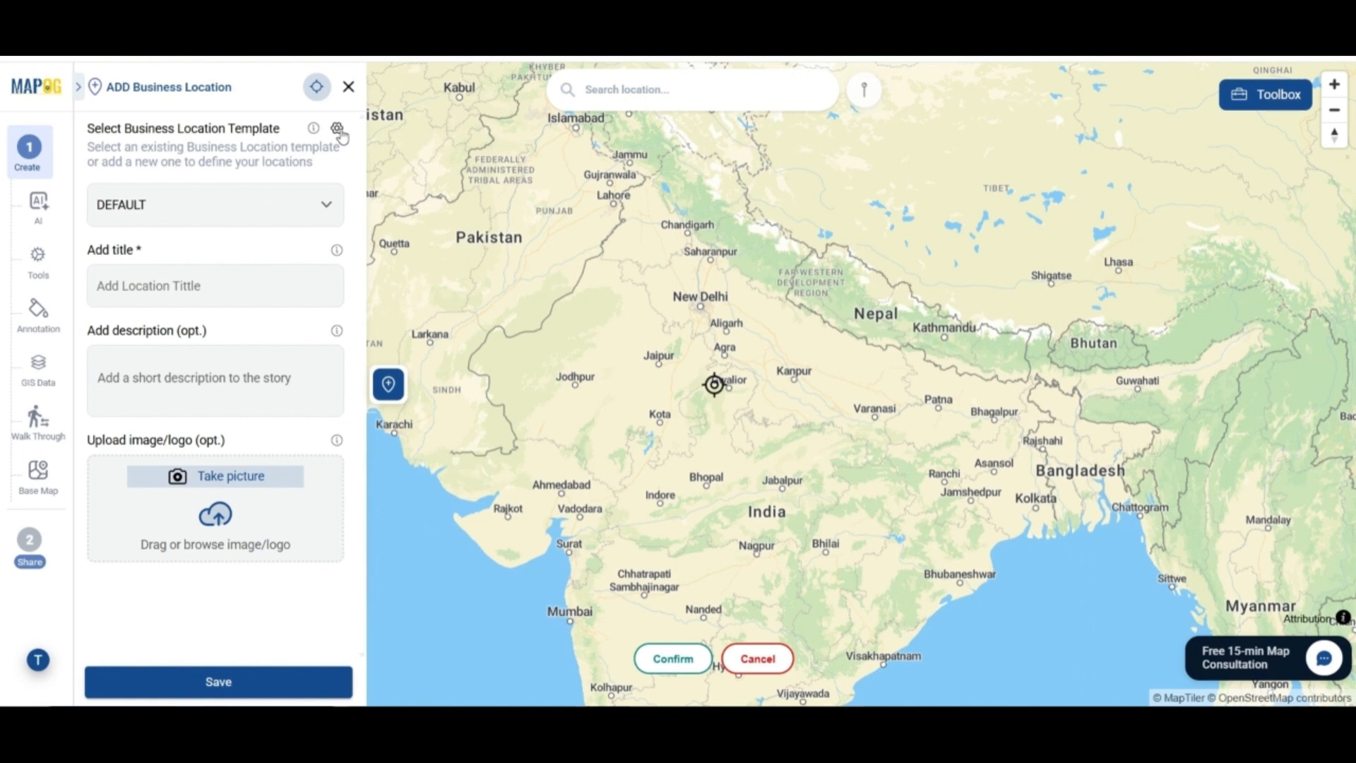
pyautogui.click(337, 130)
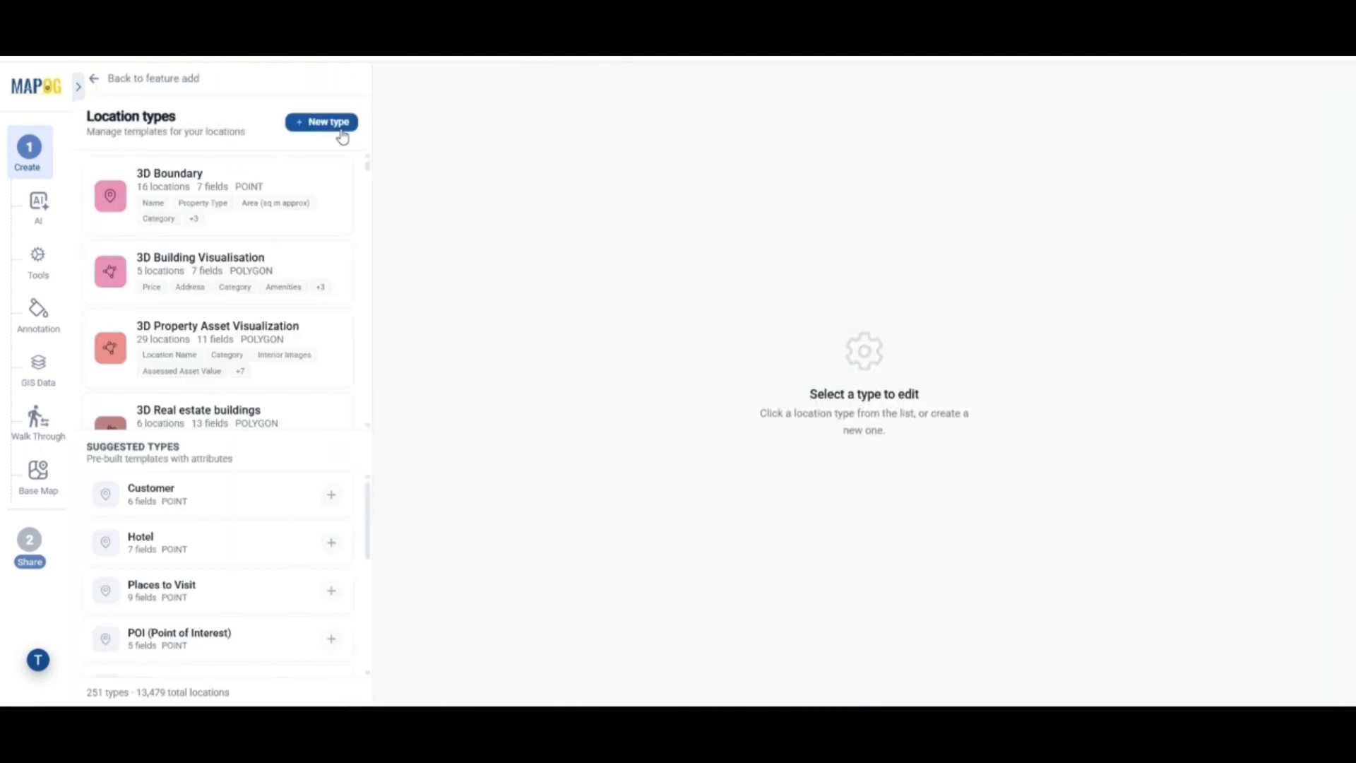
# Create the polygon type 3D Buildings Visualisation with area and Amenities attributes
pyautogui.click(343, 138)
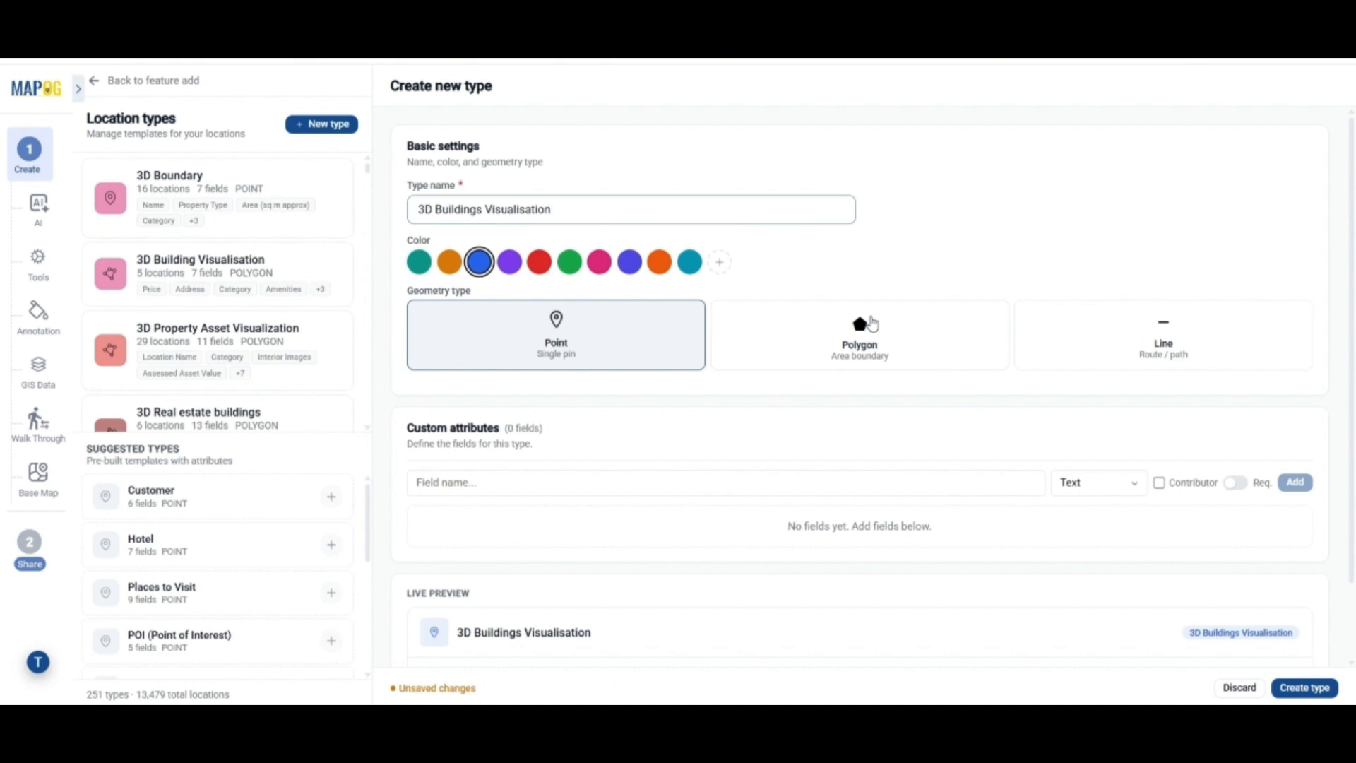
pyautogui.click(863, 323)
pyautogui.scroll(-1, 756, 406)
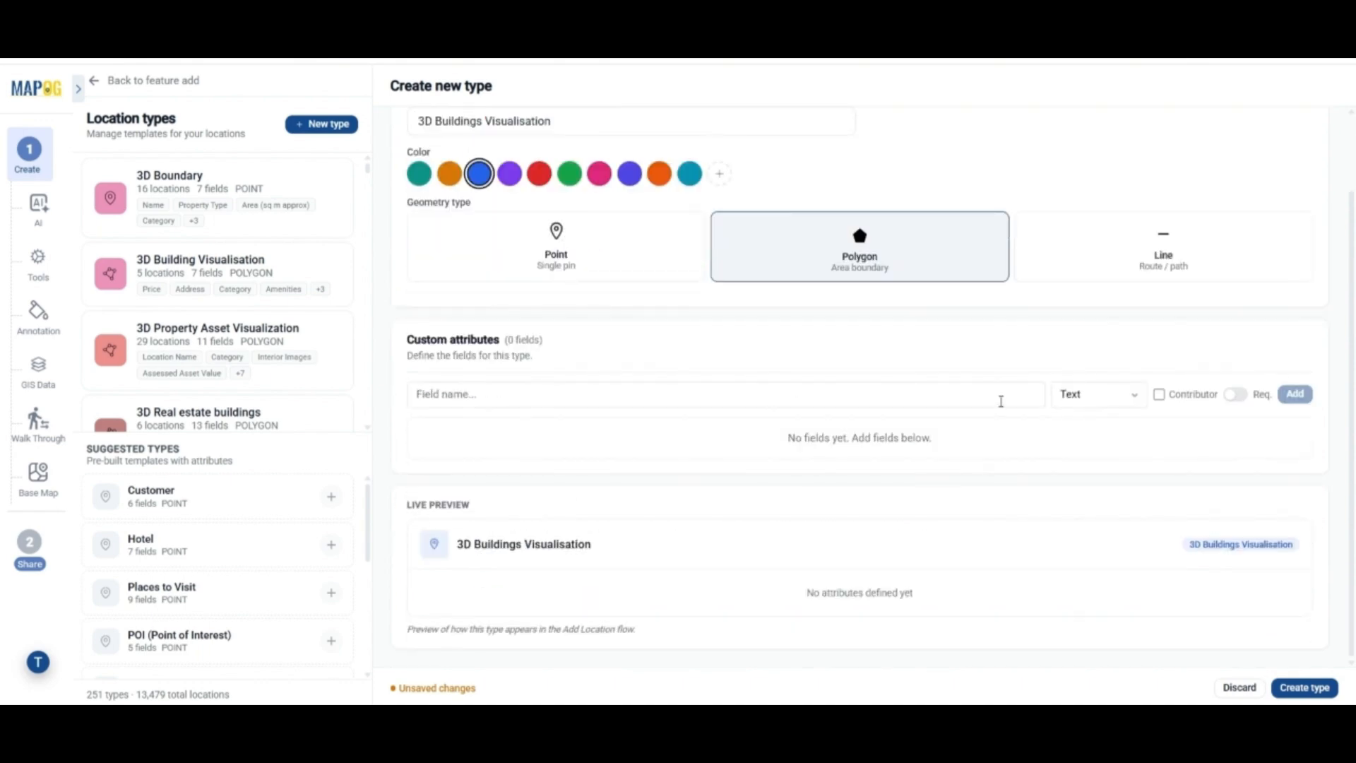
pyautogui.click(1000, 401)
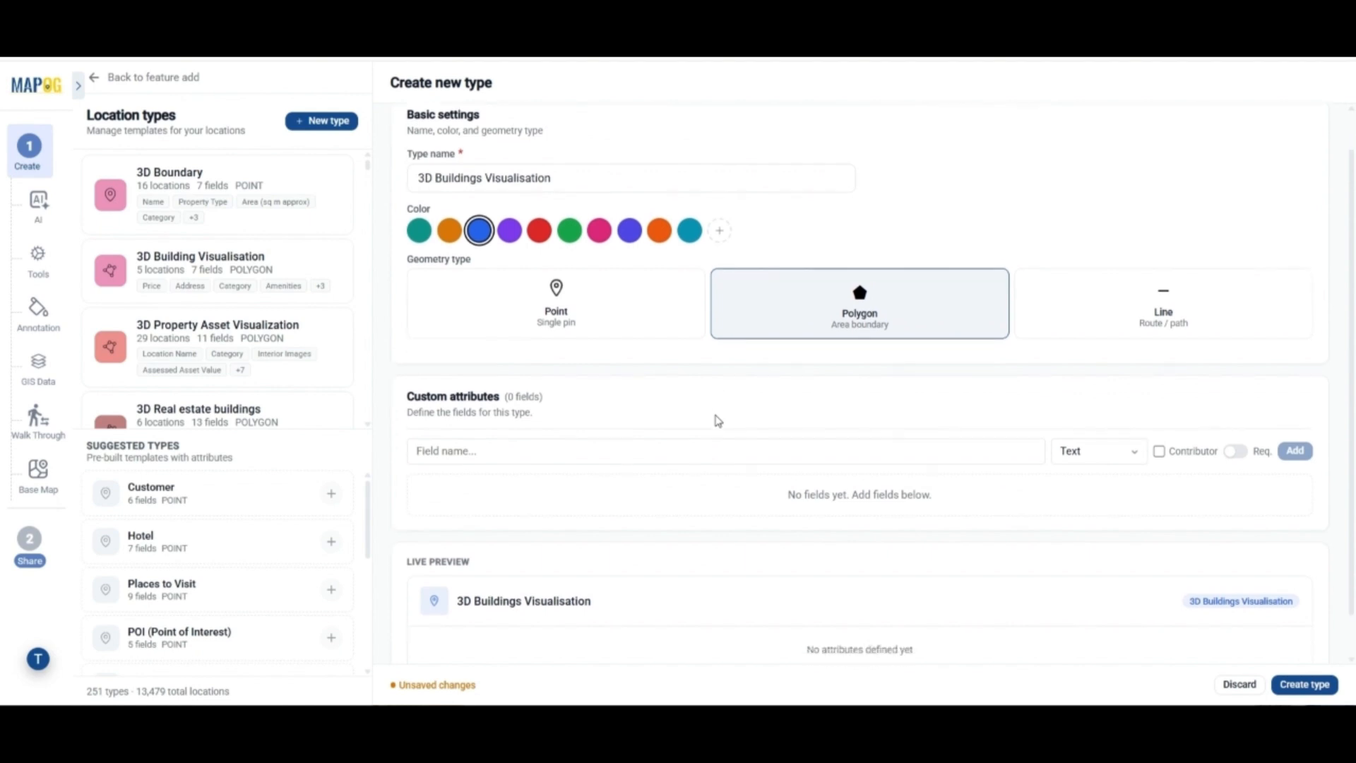
pyautogui.scroll(-1, 717, 421)
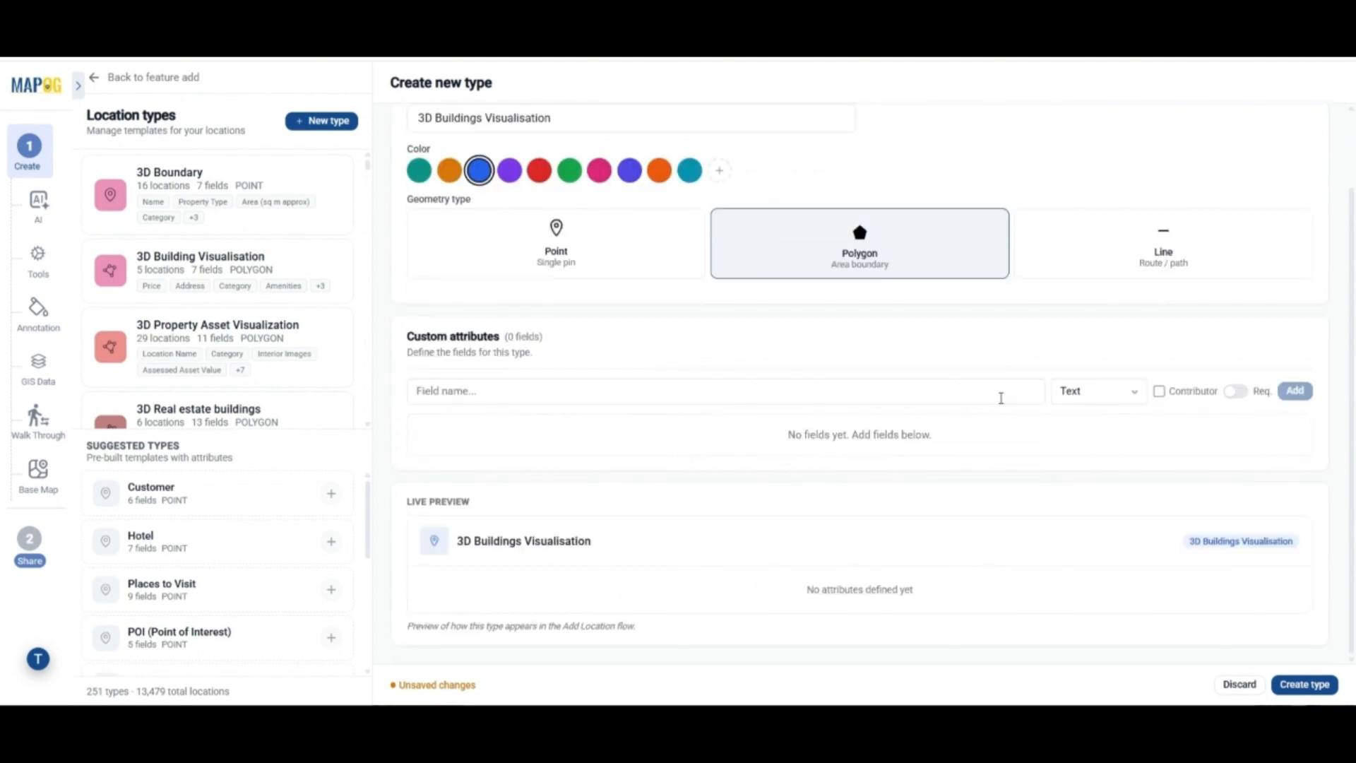
pyautogui.click(1000, 399)
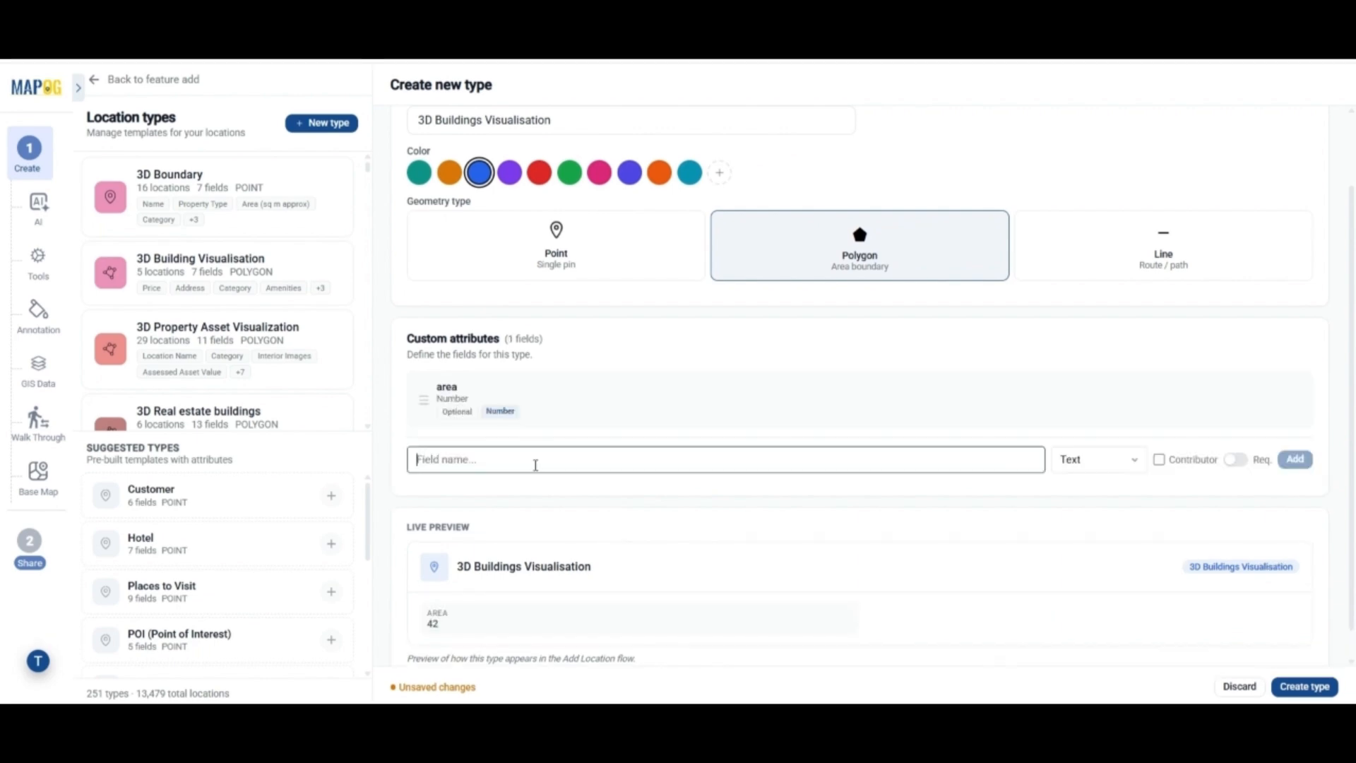
pyautogui.write('Amenities')
pyautogui.press('Return')
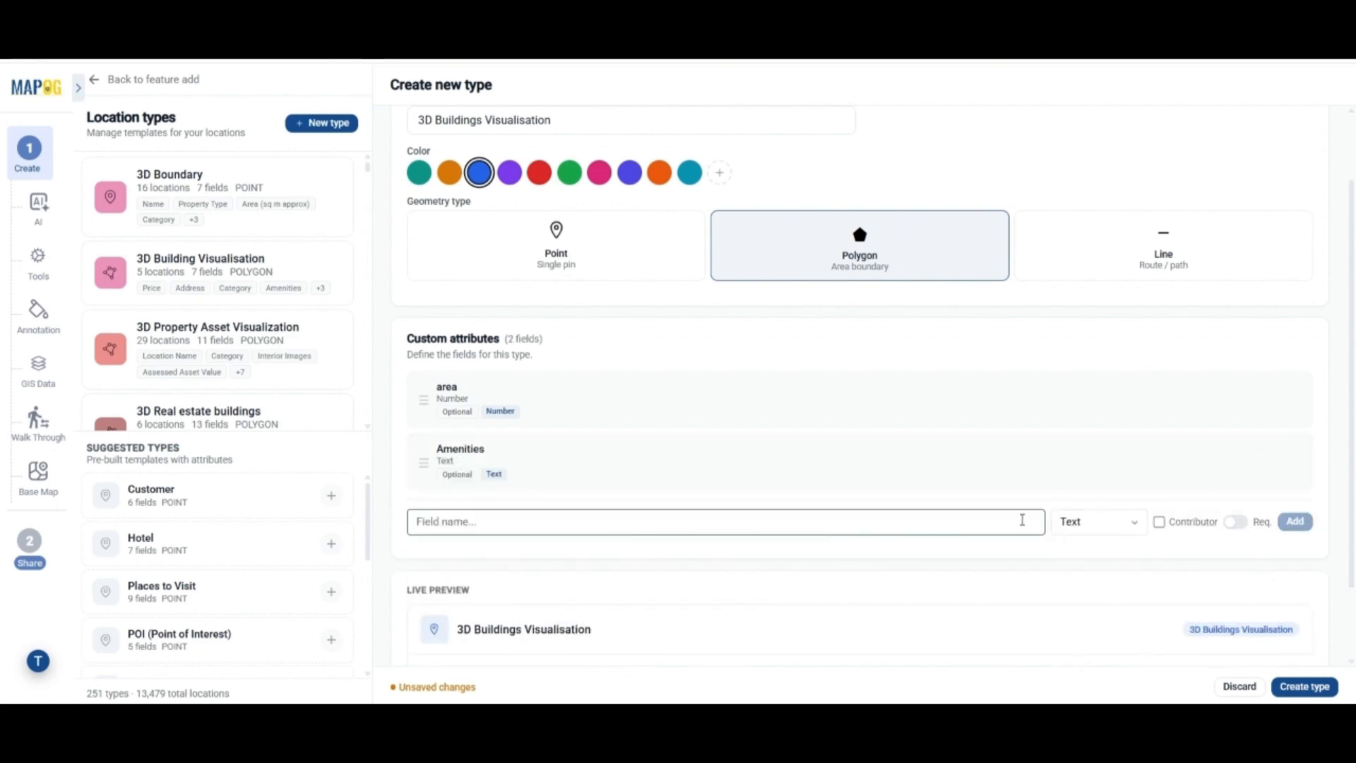
# Add a Price attribute of type Number
pyautogui.write('Price')
pyautogui.click(1099, 522)
pyautogui.click(1083, 230)
pyautogui.click(1304, 523)
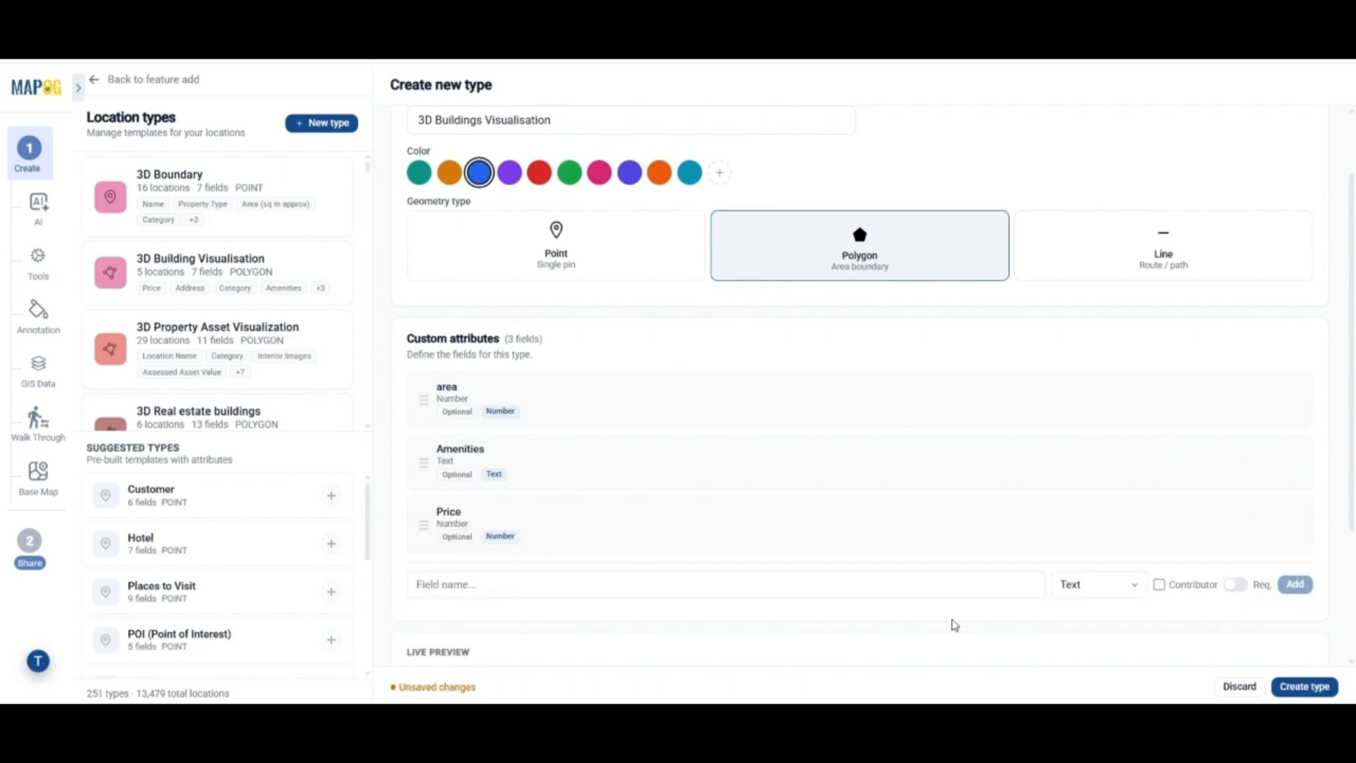
# Add a Social Media attribute with Instagram and Facebook platforms
pyautogui.click(973, 581)
pyautogui.click(1084, 587)
pyautogui.click(1111, 506)
pyautogui.click(833, 592)
pyautogui.write('So')
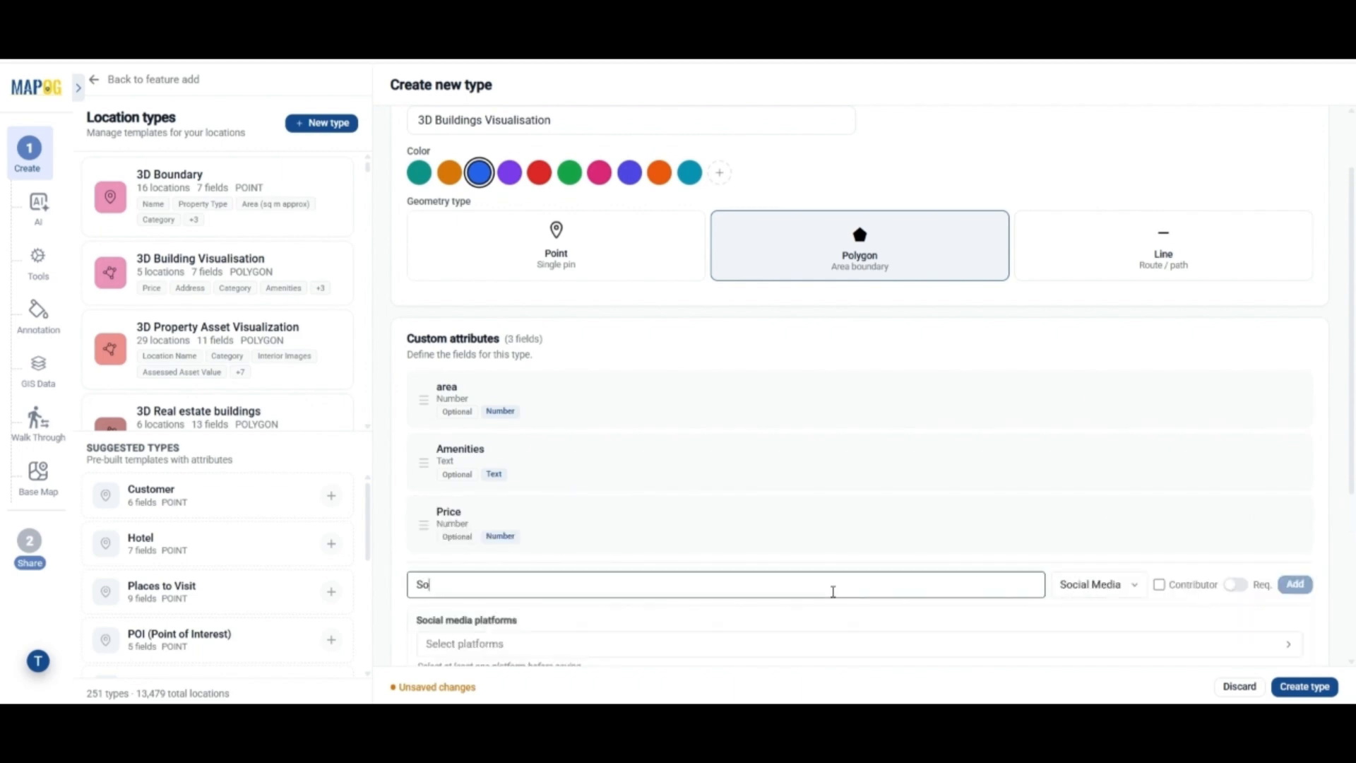
pyautogui.write('cial Media')
pyautogui.scroll(-3, 835, 590)
pyautogui.click(645, 463)
pyautogui.click(434, 492)
pyautogui.click(434, 519)
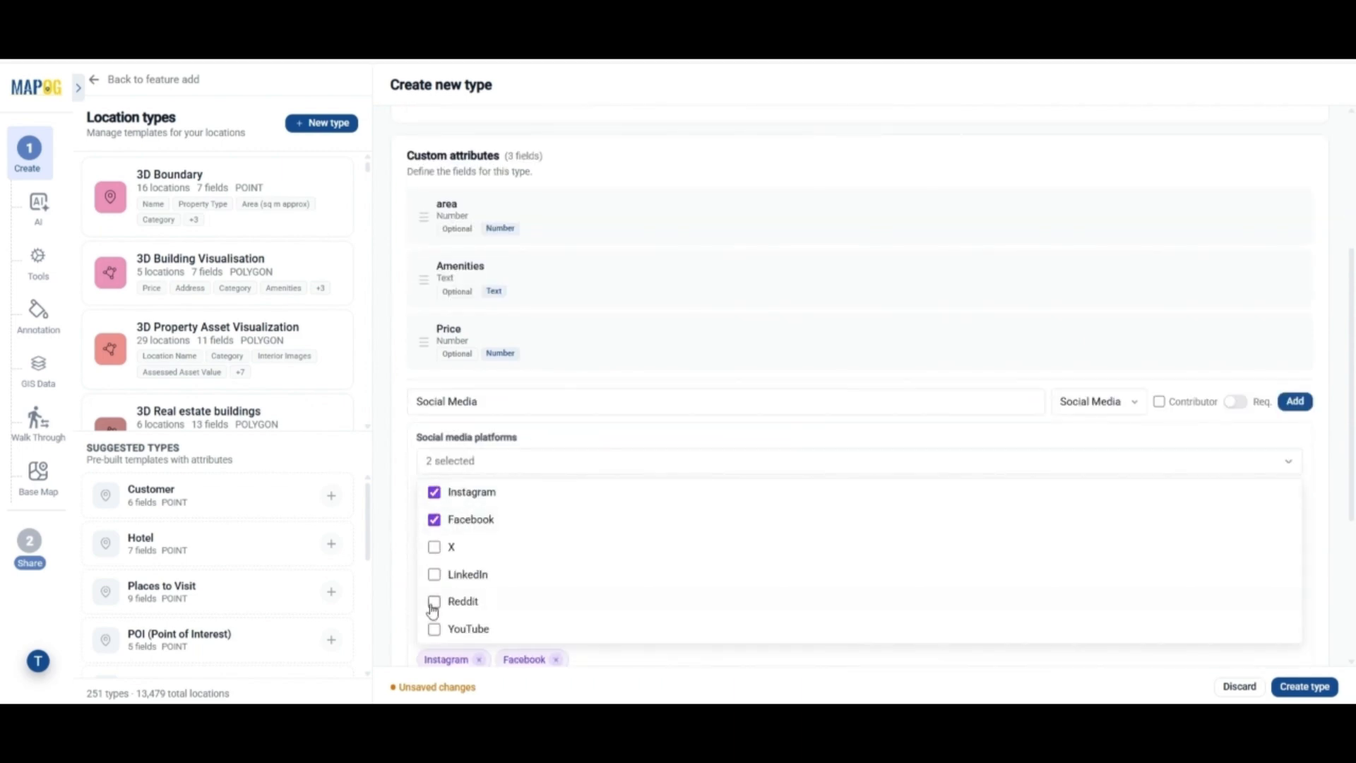
pyautogui.click(1295, 401)
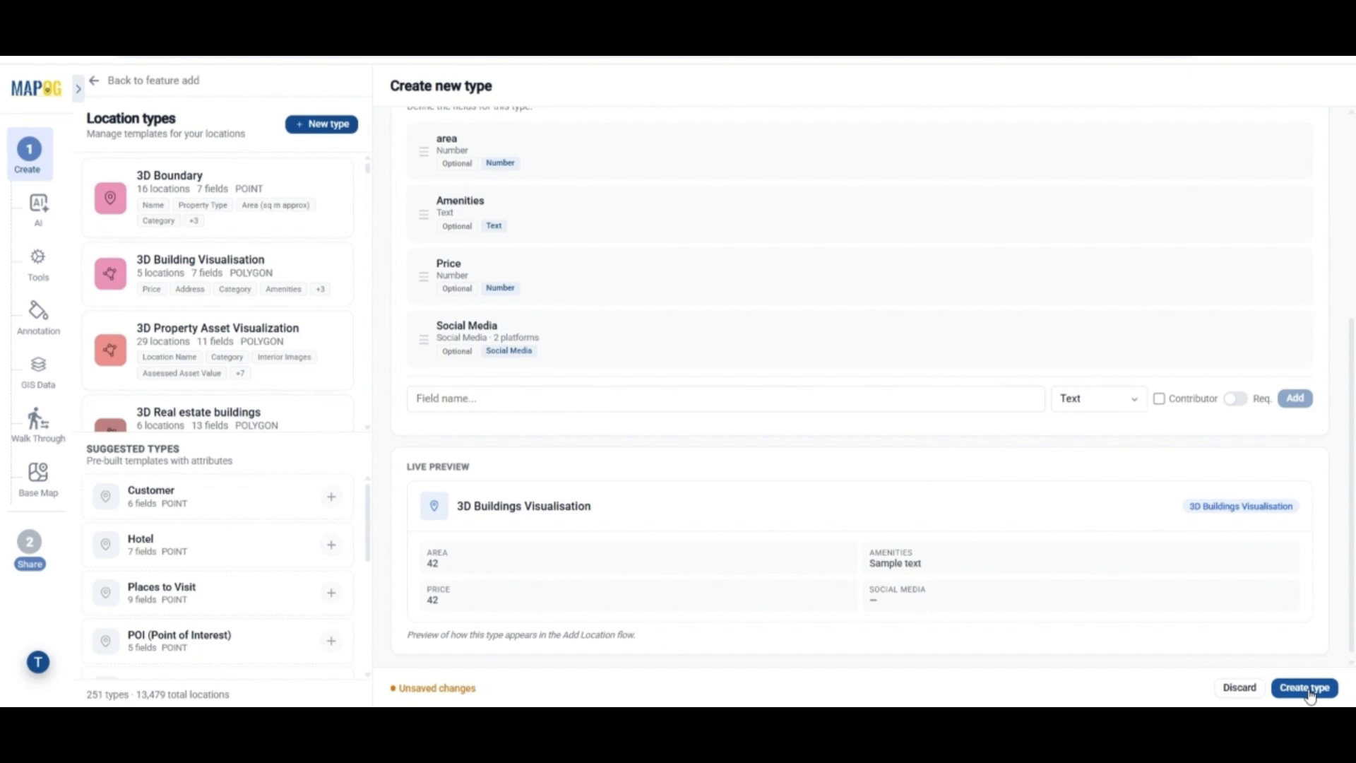
# Switch the new location to the 3D Building Visualisation template
pyautogui.click(212, 268)
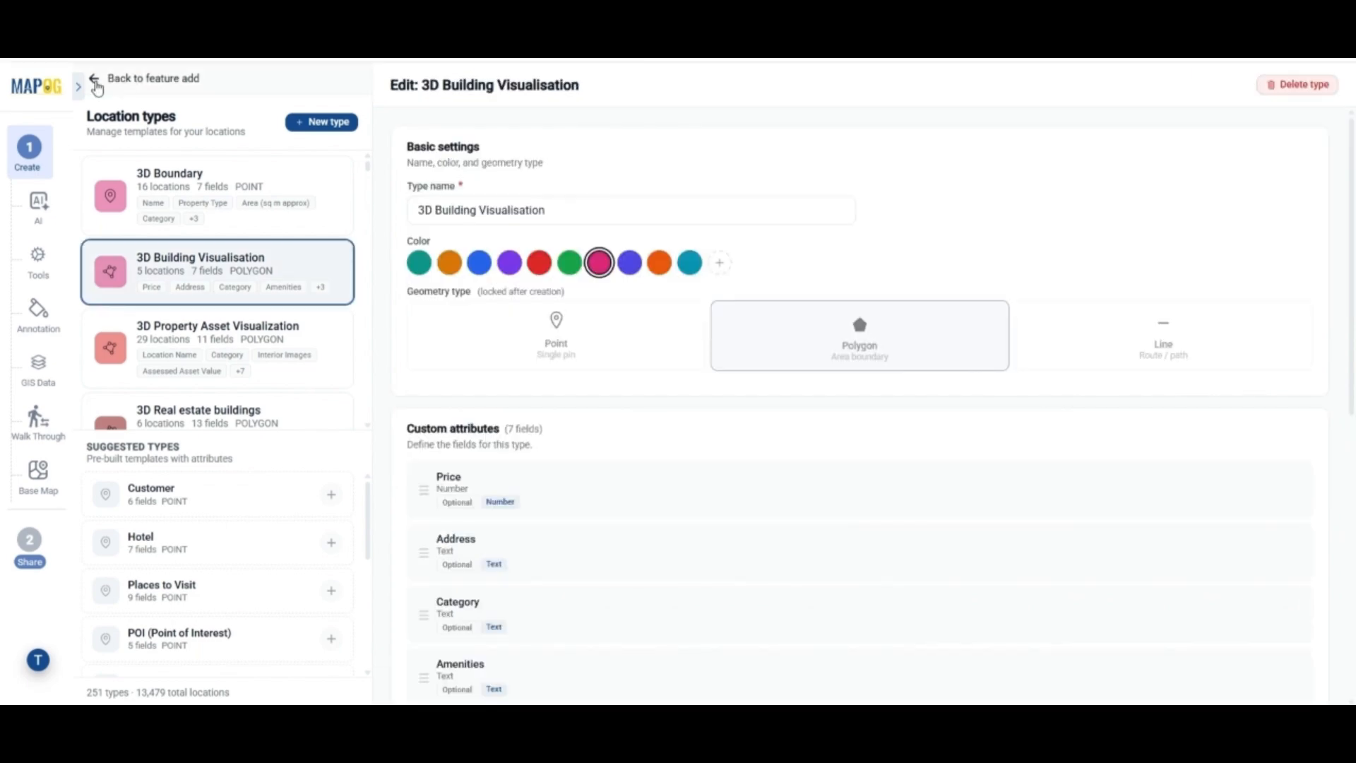
pyautogui.click(97, 86)
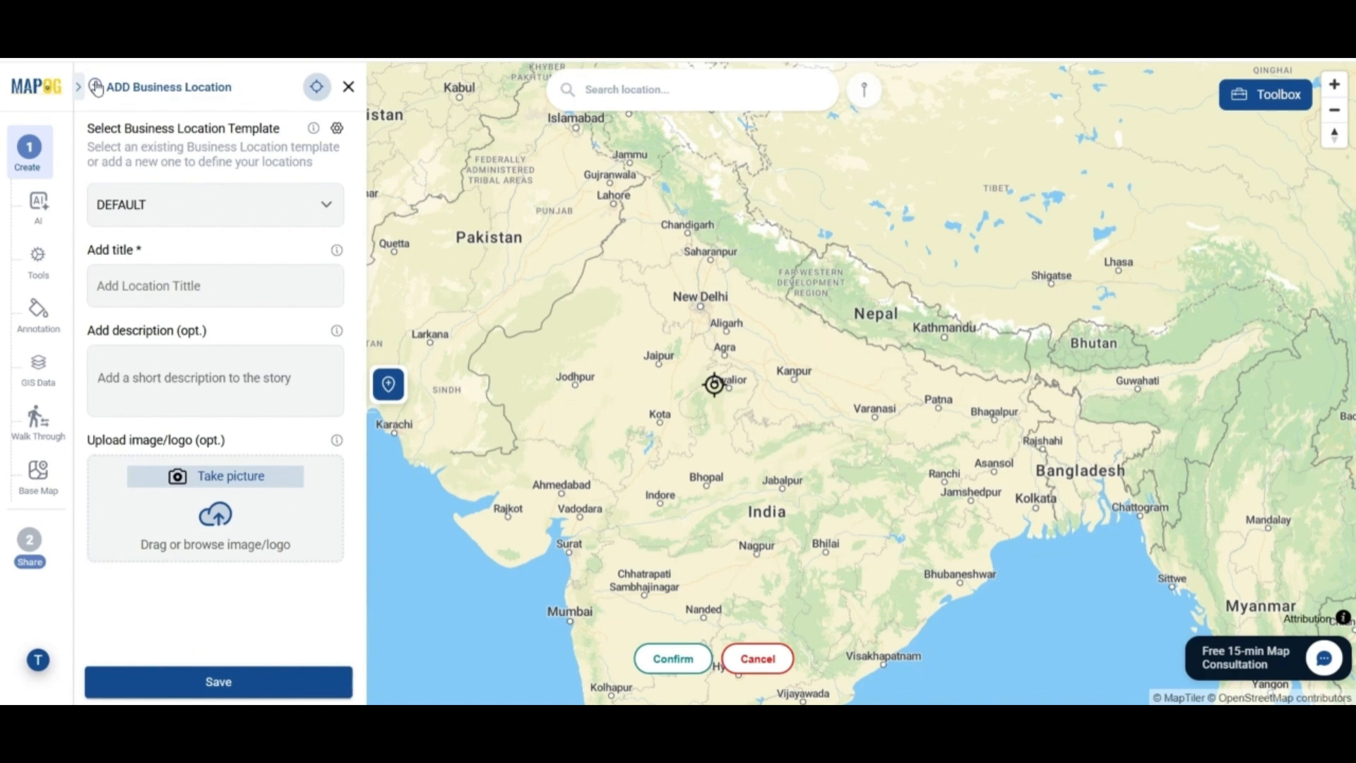
pyautogui.click(285, 206)
pyautogui.click(258, 271)
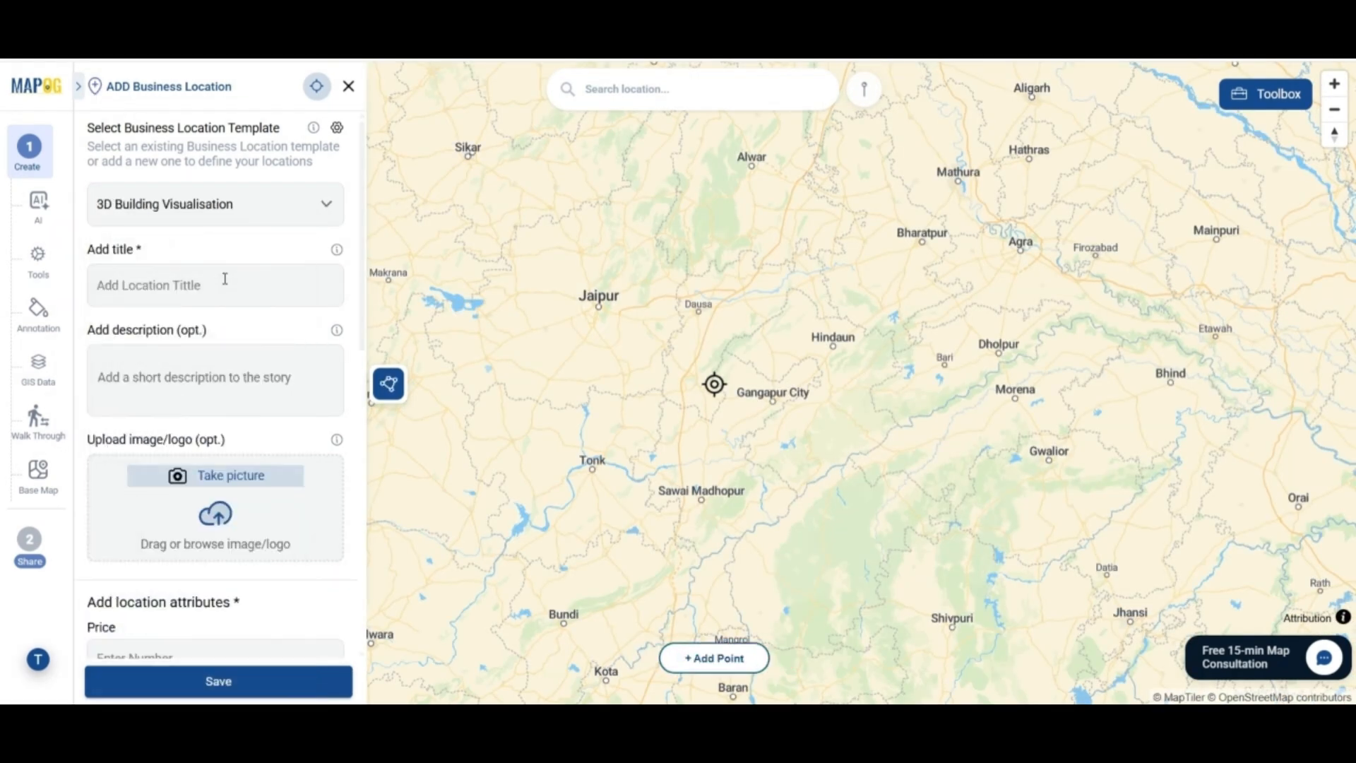
# Title it '2BHK Apartments', describe it as 'Flats with Balcony', and upload a photo
pyautogui.click(225, 285)
pyautogui.write('2BHK Apartments')
pyautogui.click(198, 378)
pyautogui.write('Flats with Balcony')
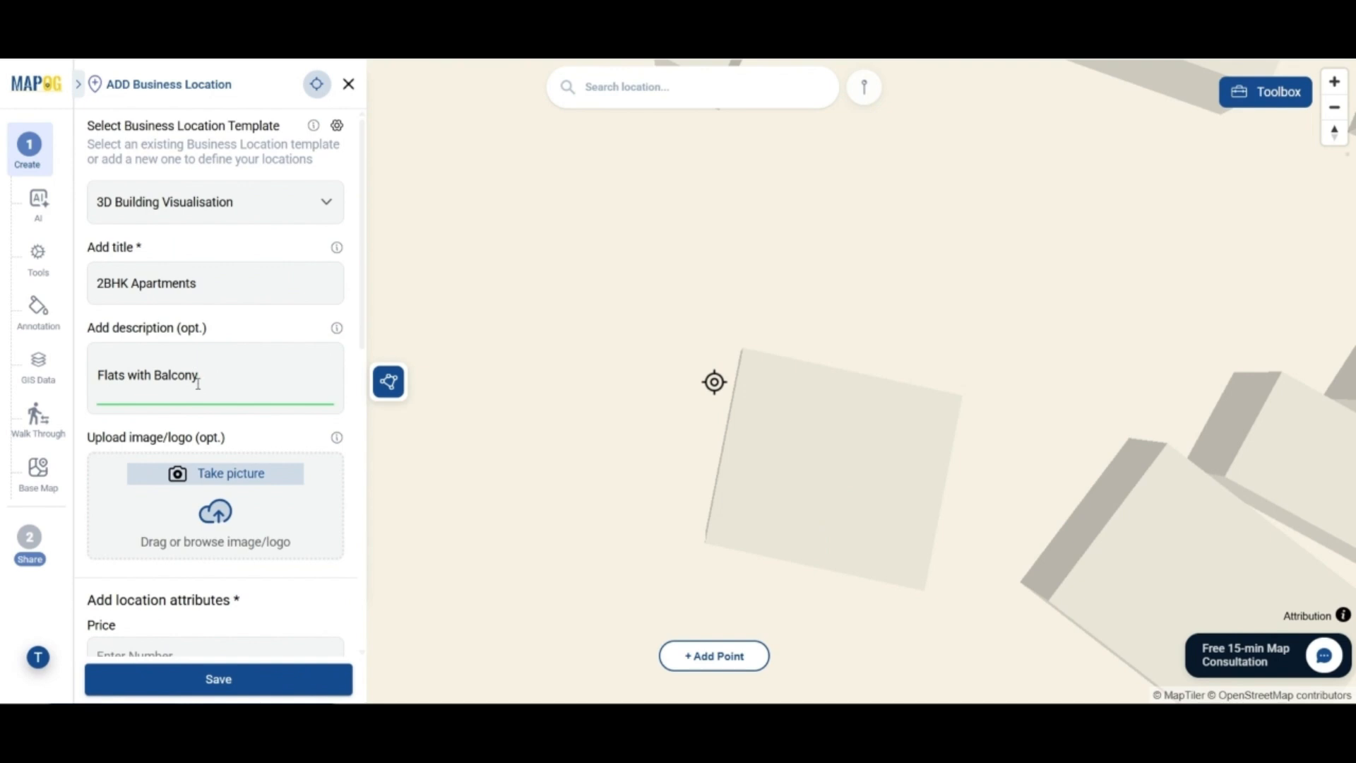
pyautogui.click(234, 470)
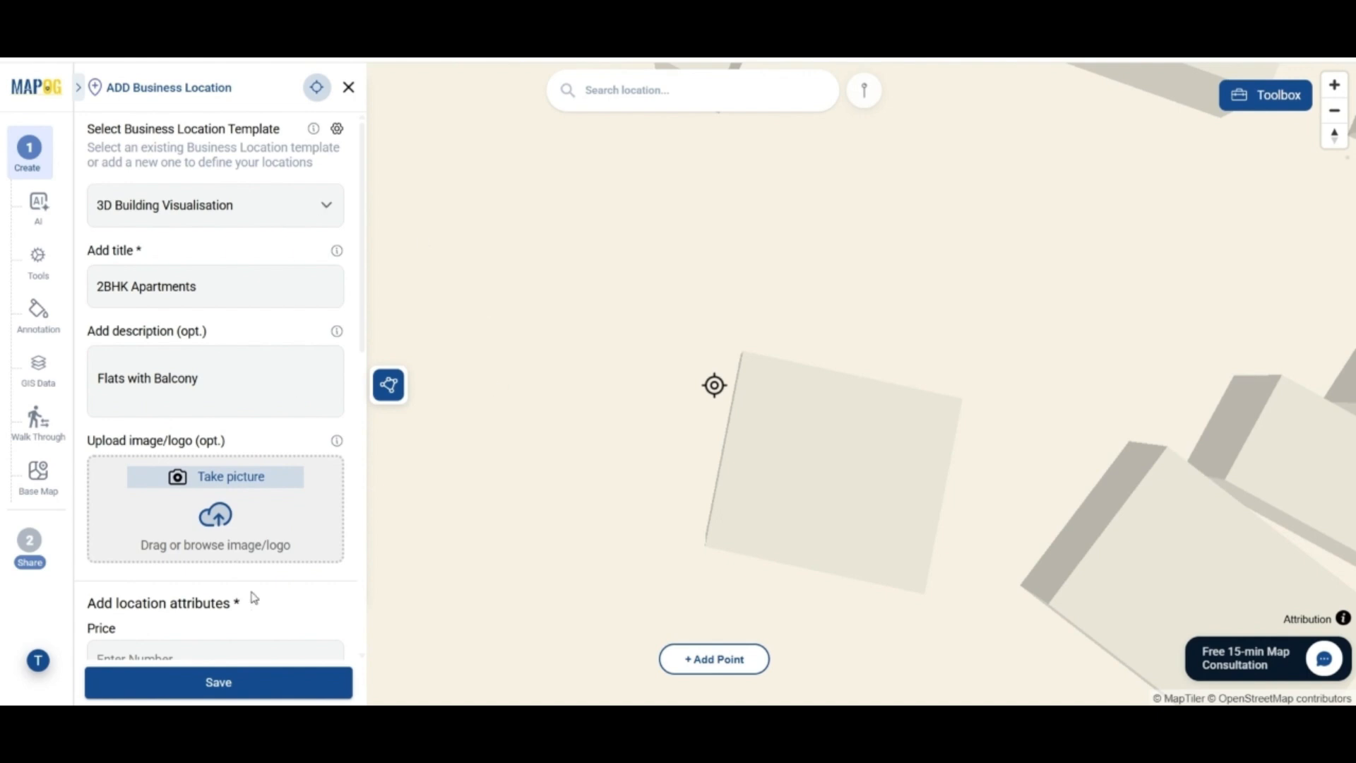
pyautogui.scroll(-5, 230, 423)
# Enter price 7500000, the property address, and category Flats
pyautogui.click(231, 323)
pyautogui.write('7500000')
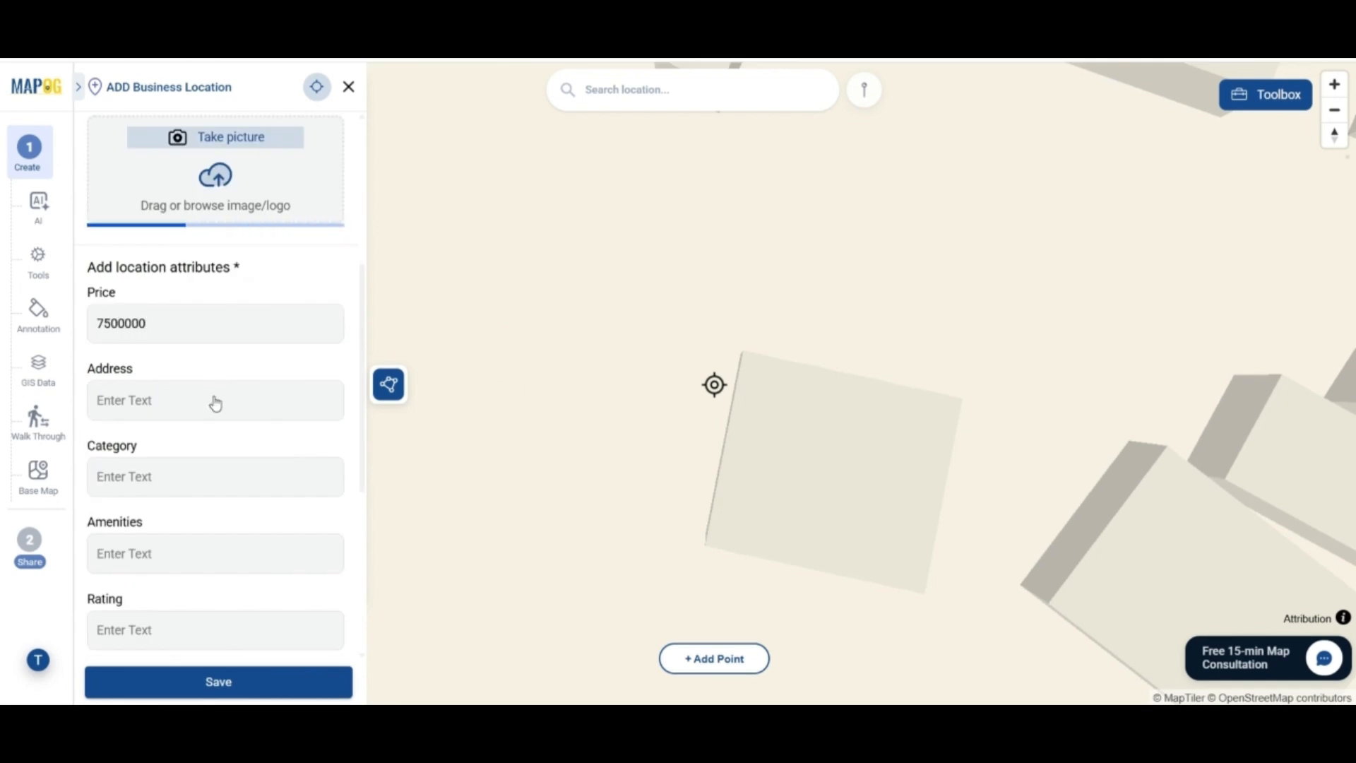
pyautogui.click(215, 403)
pyautogui.write('Building 123 Jaipur Rajasthan')
pyautogui.click(181, 573)
pyautogui.write('Flats')
# Enter amenities Park Playground, Community Hall, Parking, rating 4.2, and begin the Instagram link
pyautogui.scroll(-2, 182, 576)
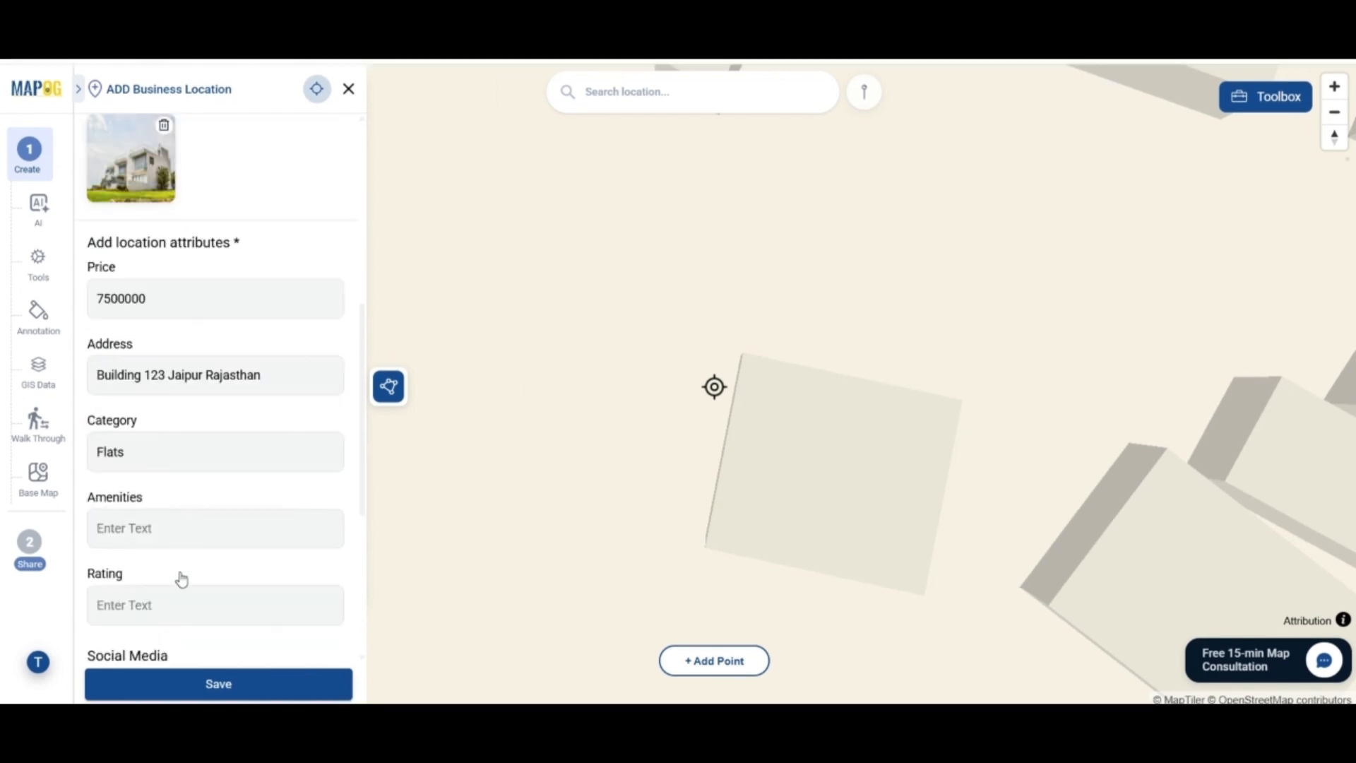
pyautogui.click(178, 524)
pyautogui.write('Park Playground, Community Hall')
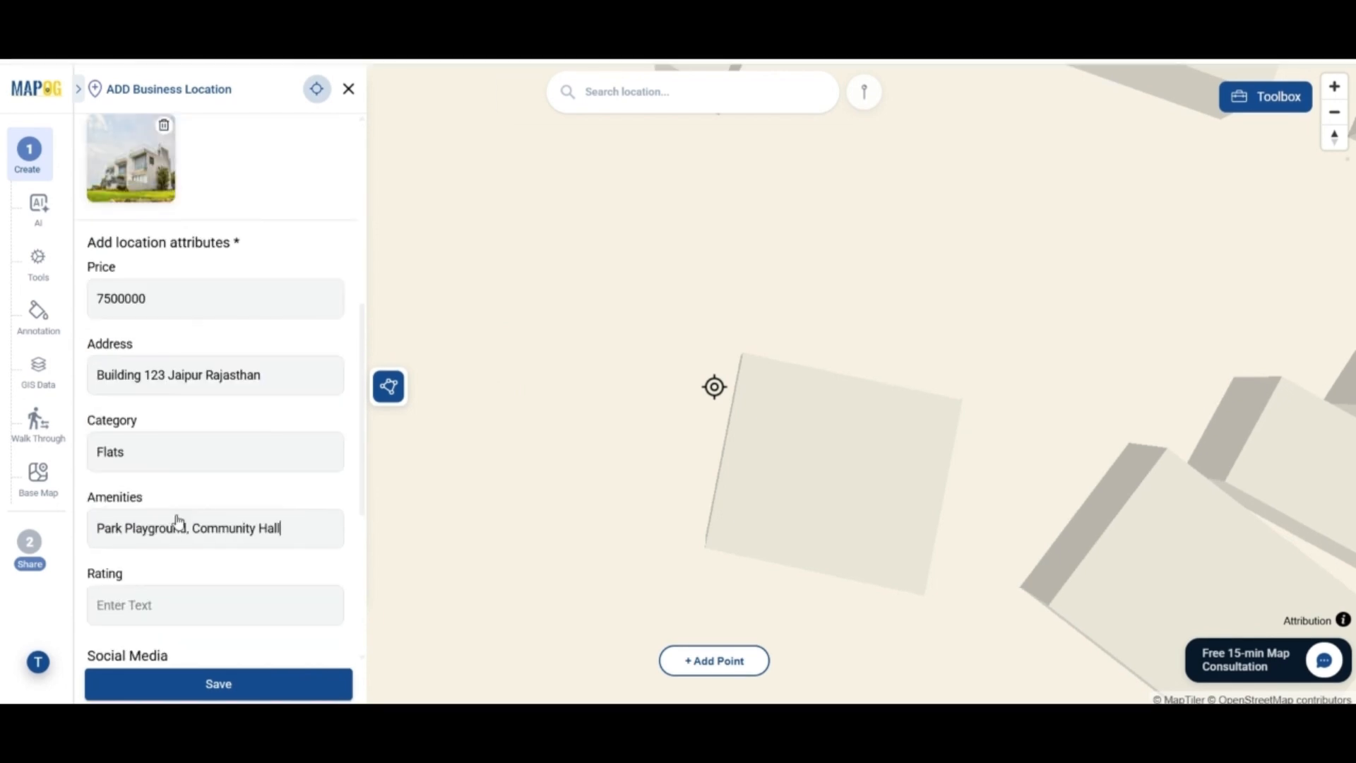
pyautogui.write(', Parking')
pyautogui.click(216, 604)
pyautogui.write('4.2')
pyautogui.scroll(-2, 215, 494)
pyautogui.click(240, 569)
pyautogui.write('https://www.instagram.com')
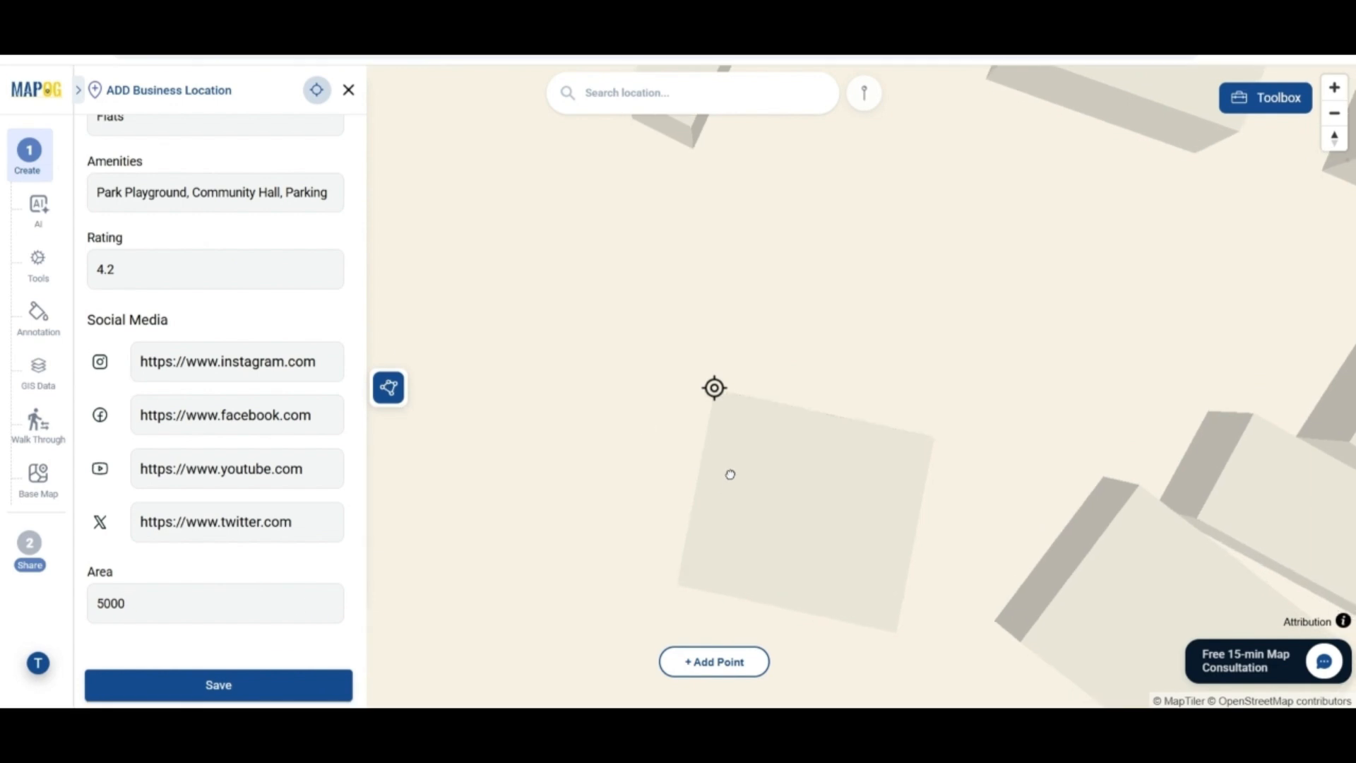
# Draw the building polygon and align its corners with the building outline
pyautogui.click(723, 662)
pyautogui.moveTo(737, 555); pyautogui.dragTo(764, 385)
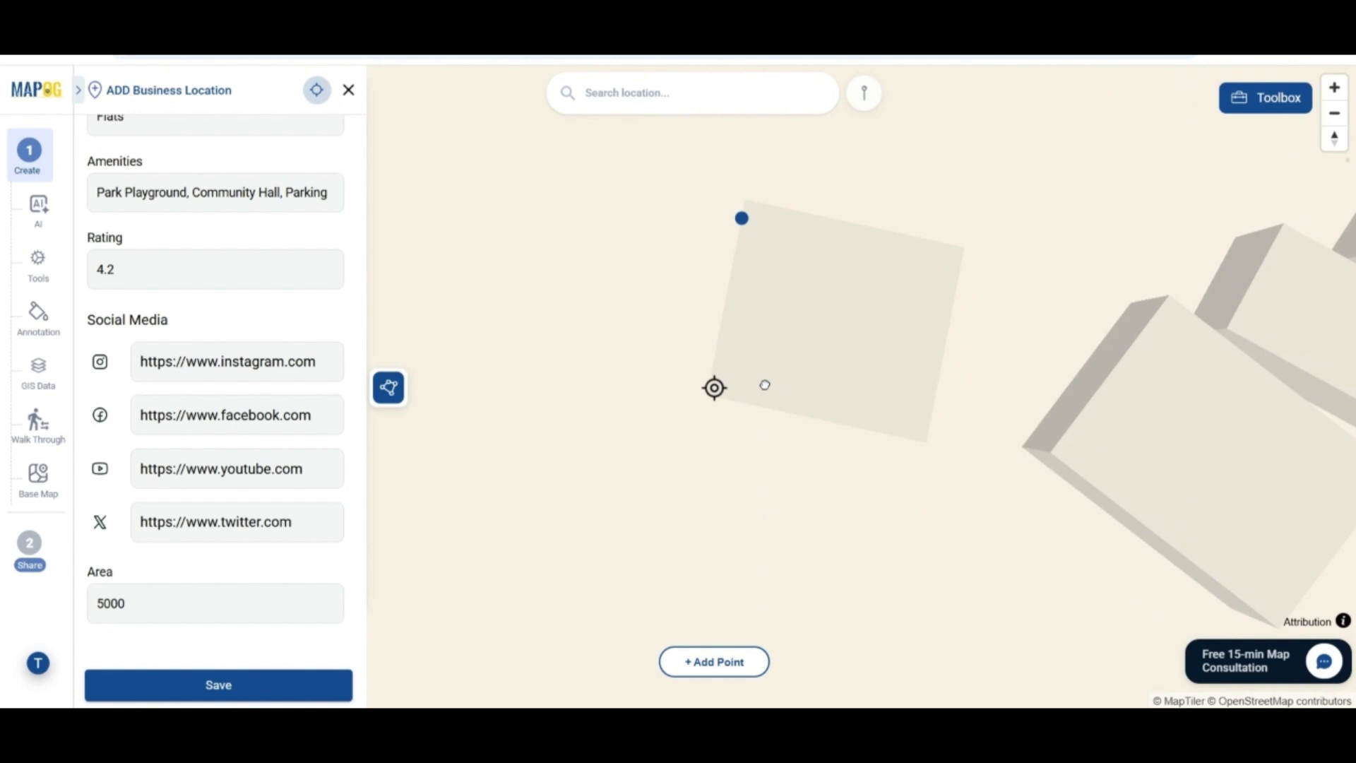
pyautogui.click(696, 668)
pyautogui.moveTo(908, 433); pyautogui.dragTo(683, 562)
pyautogui.click(708, 623)
pyautogui.moveTo(508, 348); pyautogui.dragTo(494, 342)
pyautogui.moveTo(478, 520); pyautogui.dragTo(454, 538)
pyautogui.moveTo(671, 558); pyautogui.dragTo(676, 587)
pyautogui.moveTo(714, 386); pyautogui.dragTo(717, 392)
pyautogui.moveTo(717, 392); pyautogui.dragTo(711, 392)
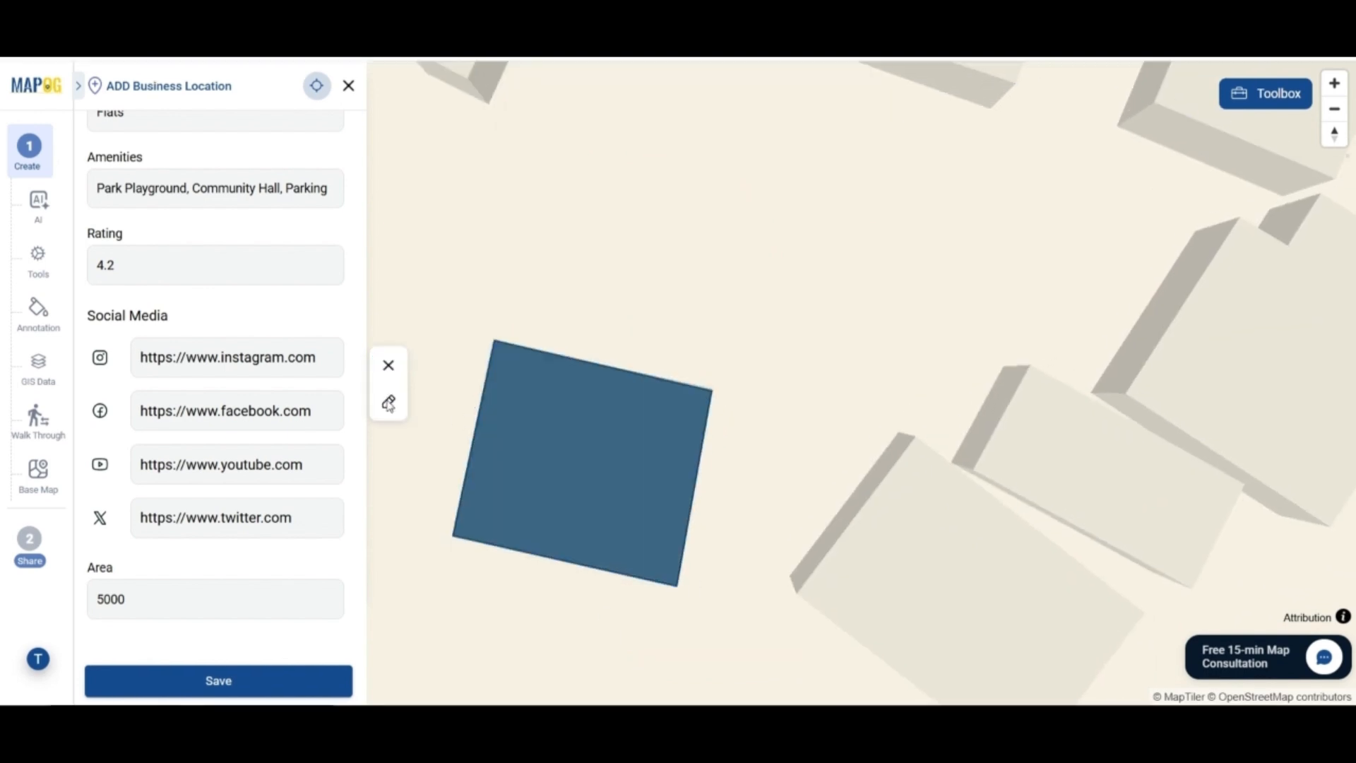
# Style the block purple, height 50, lower zoom and pitch slightly, and save
pyautogui.click(388, 404)
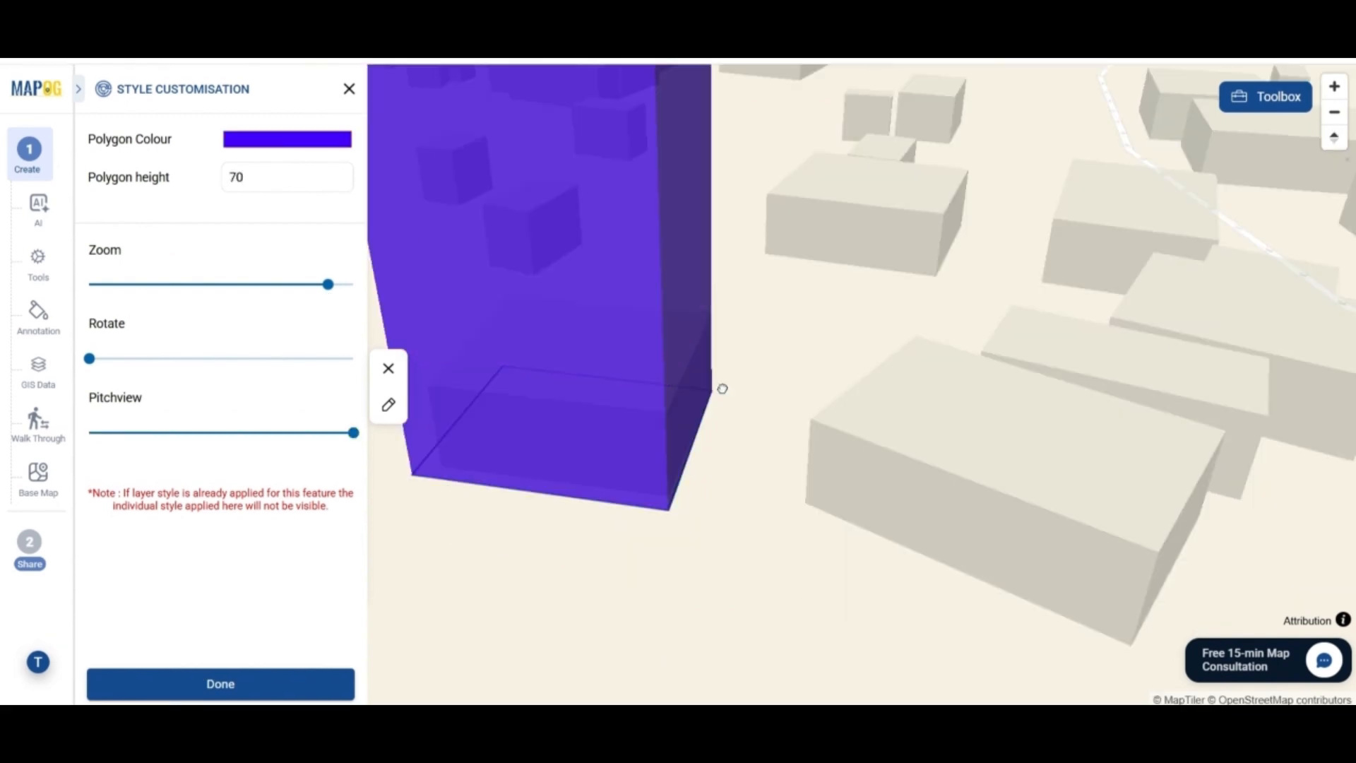
pyautogui.moveTo(720, 384); pyautogui.dragTo(806, 300)
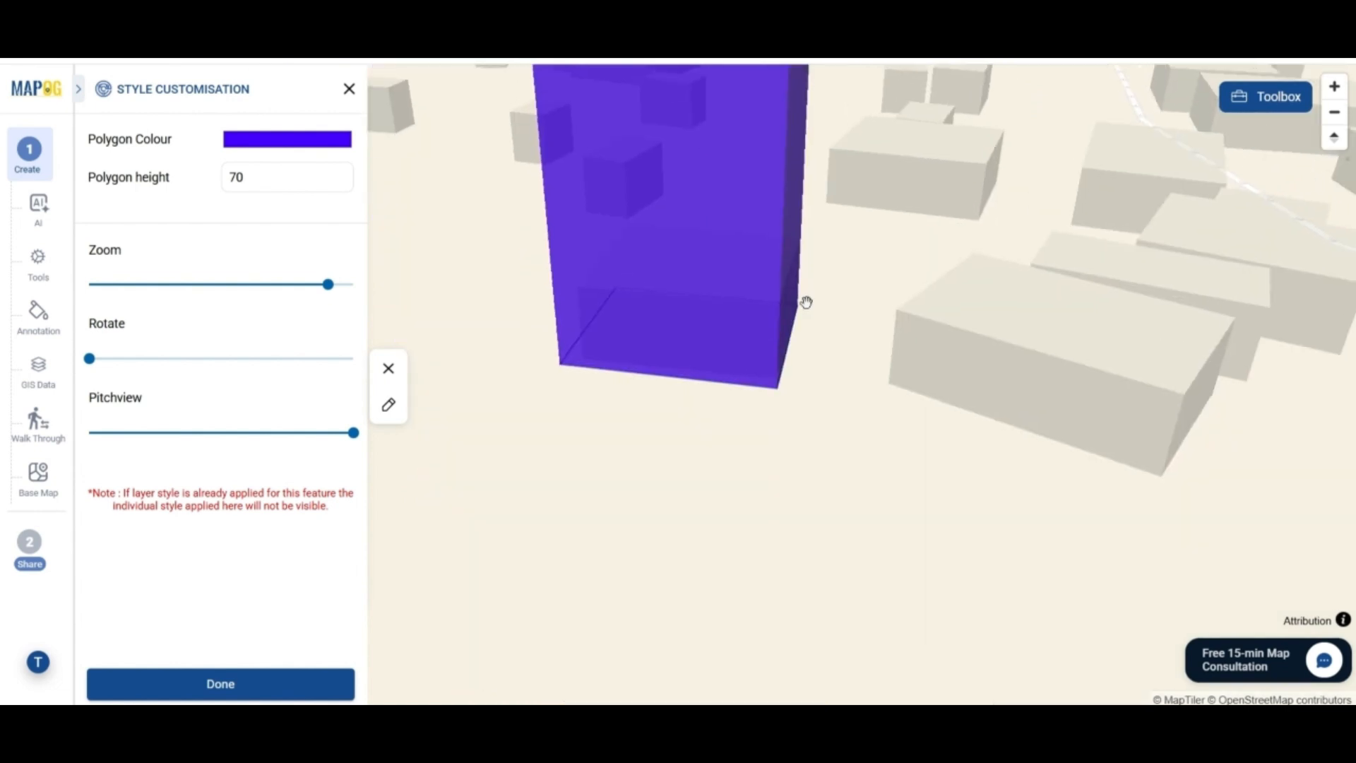
pyautogui.moveTo(328, 284); pyautogui.dragTo(312, 286)
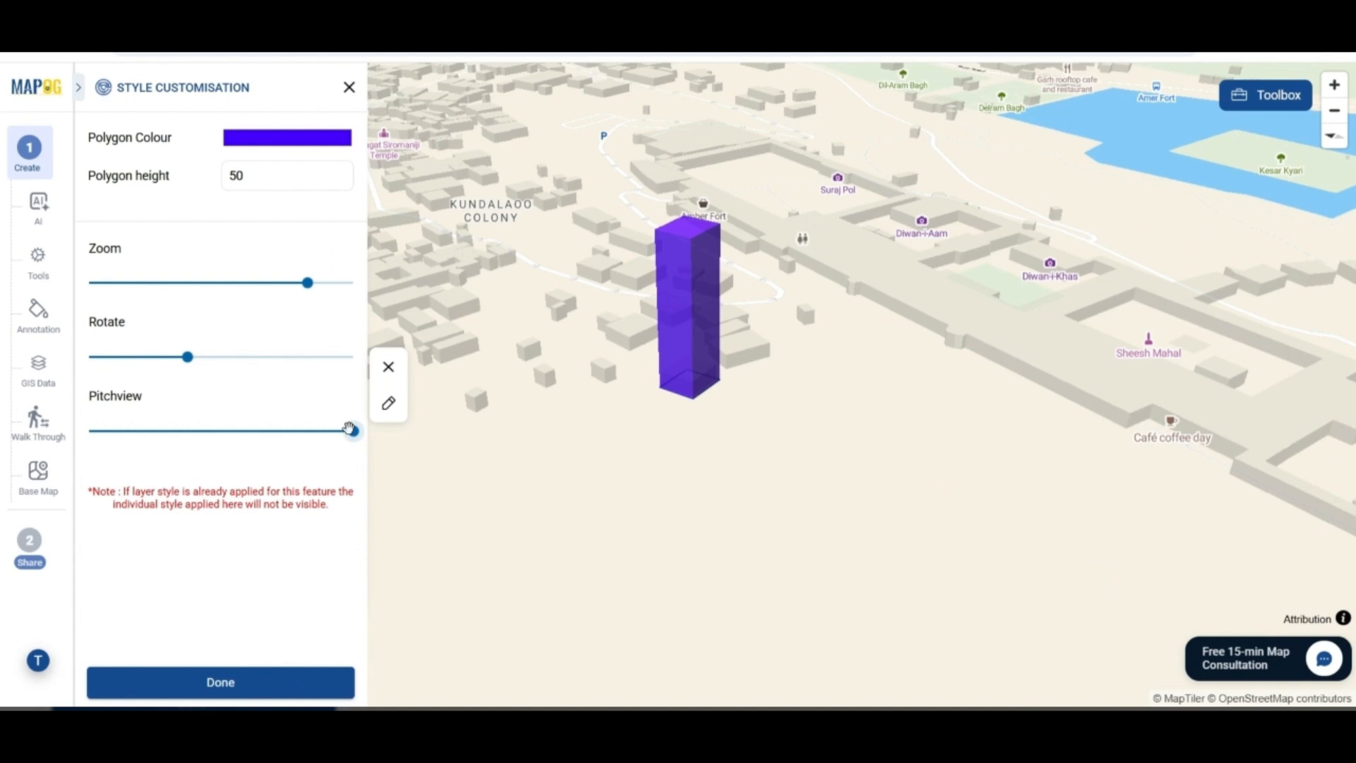
pyautogui.moveTo(350, 429); pyautogui.dragTo(310, 430)
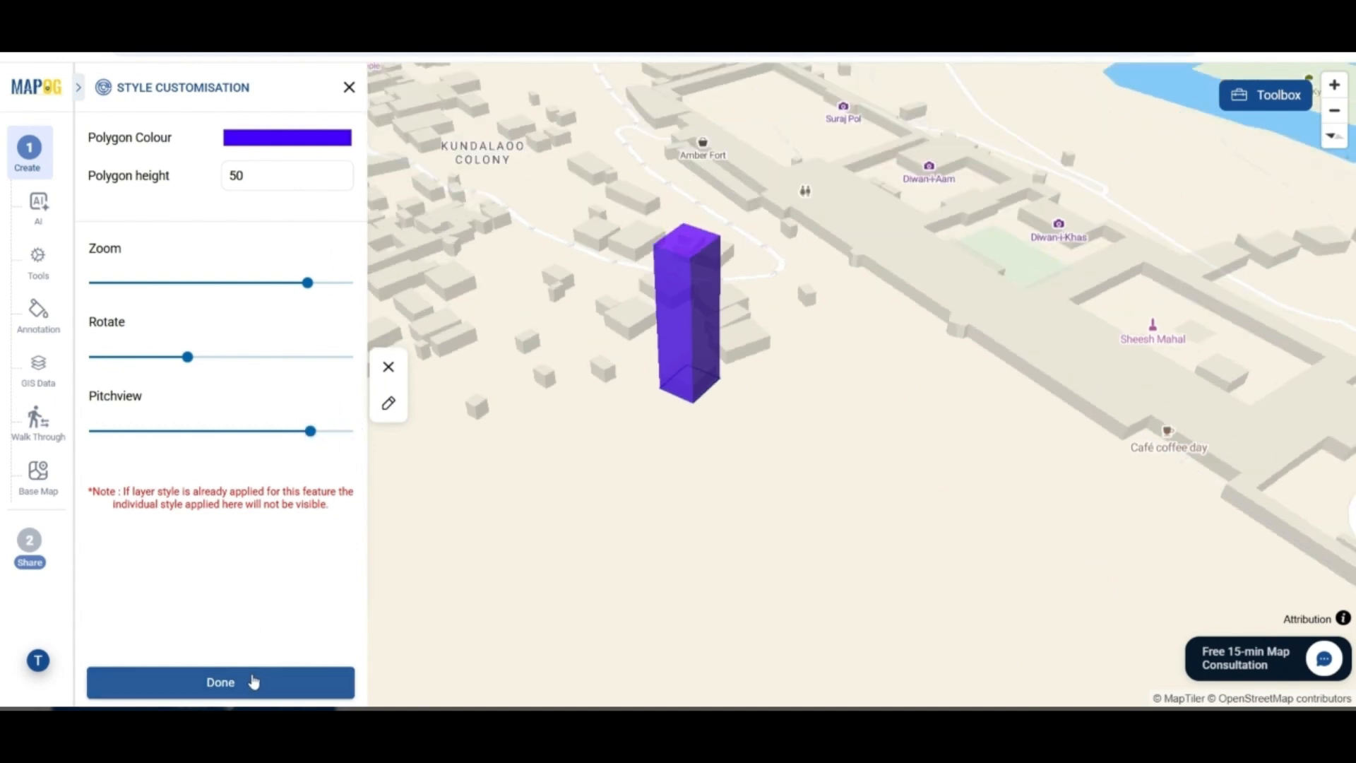
pyautogui.click(252, 680)
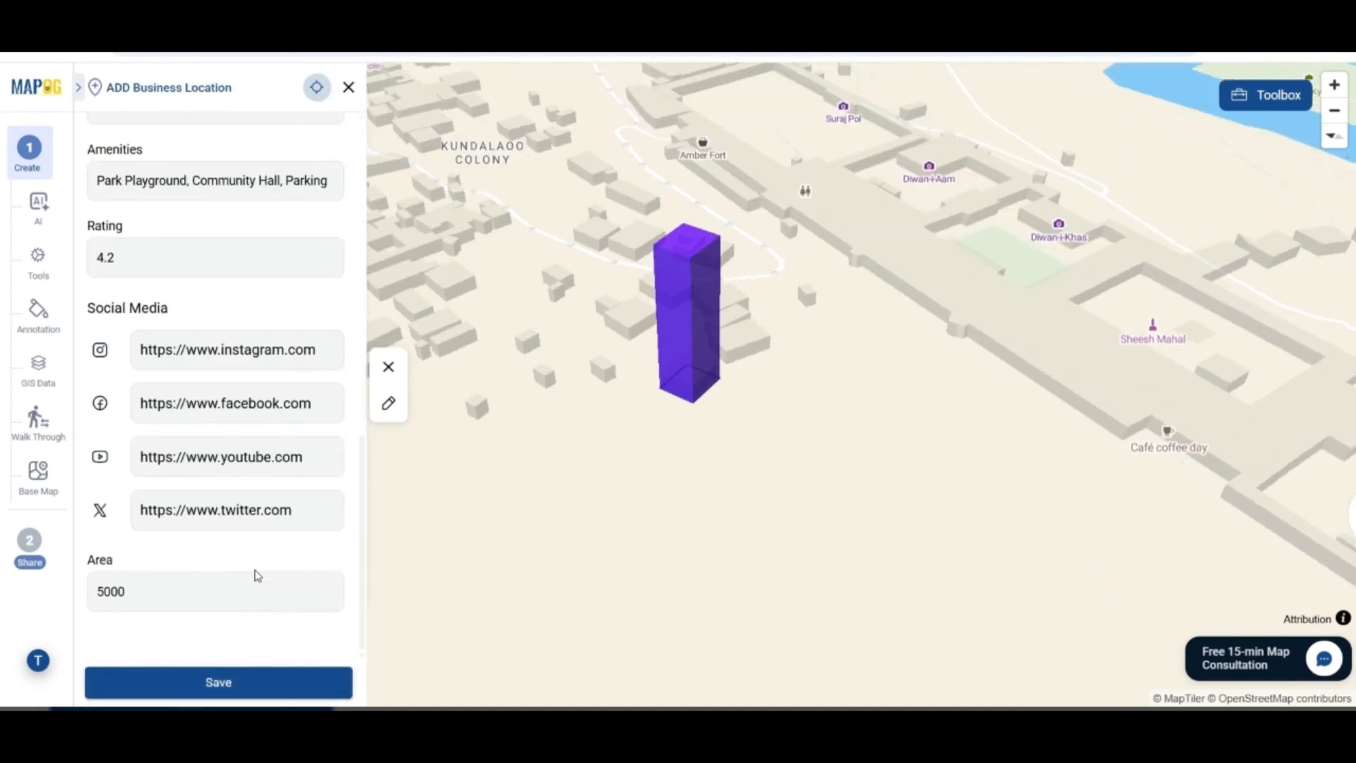
pyautogui.scroll(10, 257, 575)
pyautogui.scroll(-10, 257, 575)
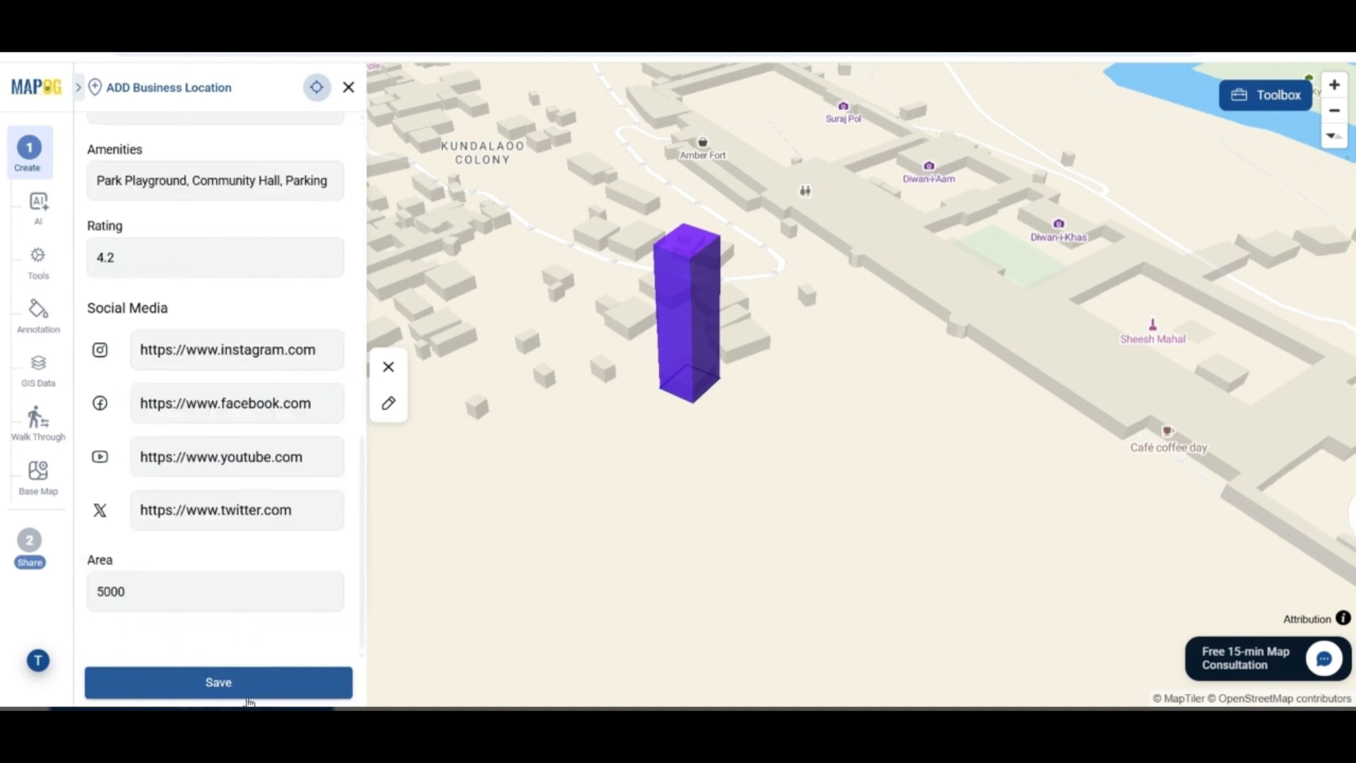
pyautogui.click(256, 690)
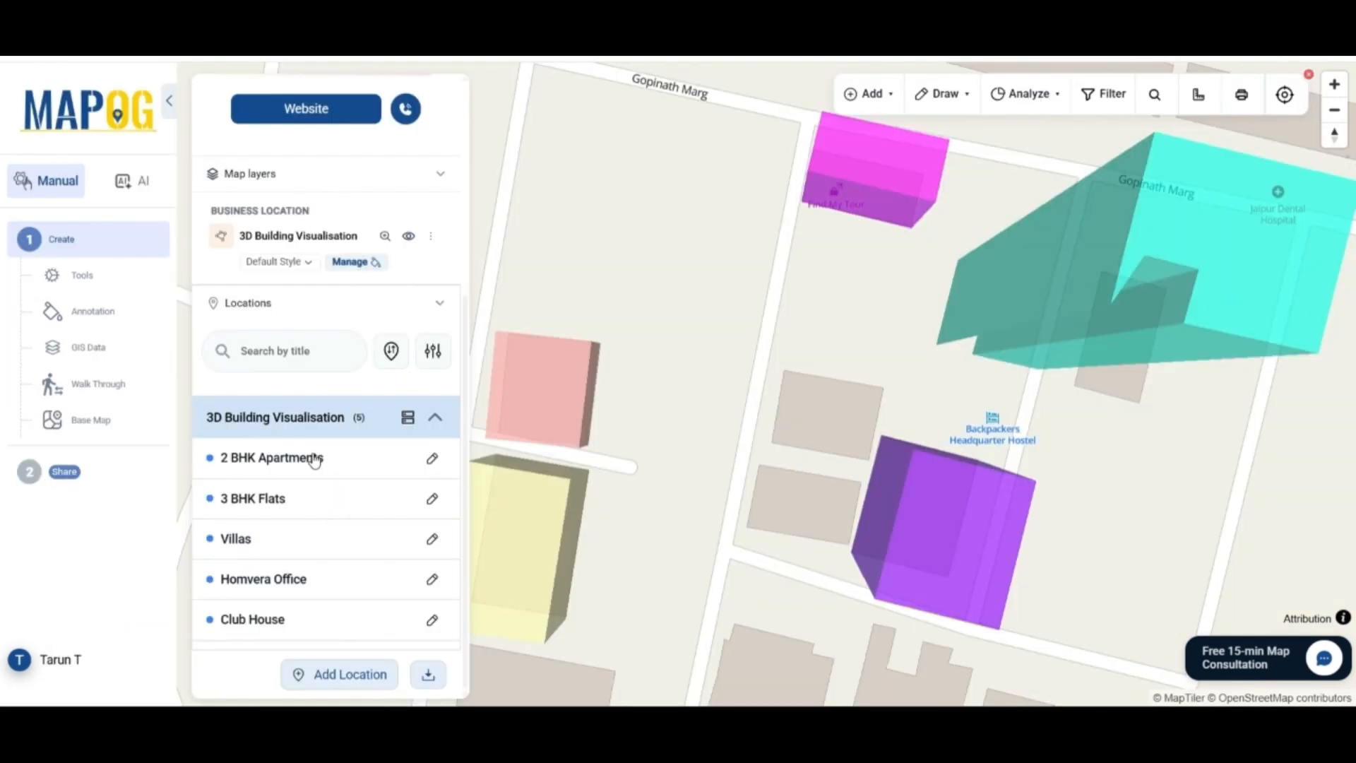
# View the details of 2 BHK Apartments, 3 BHK Flats and Homvera Office in turn
pyautogui.click(315, 459)
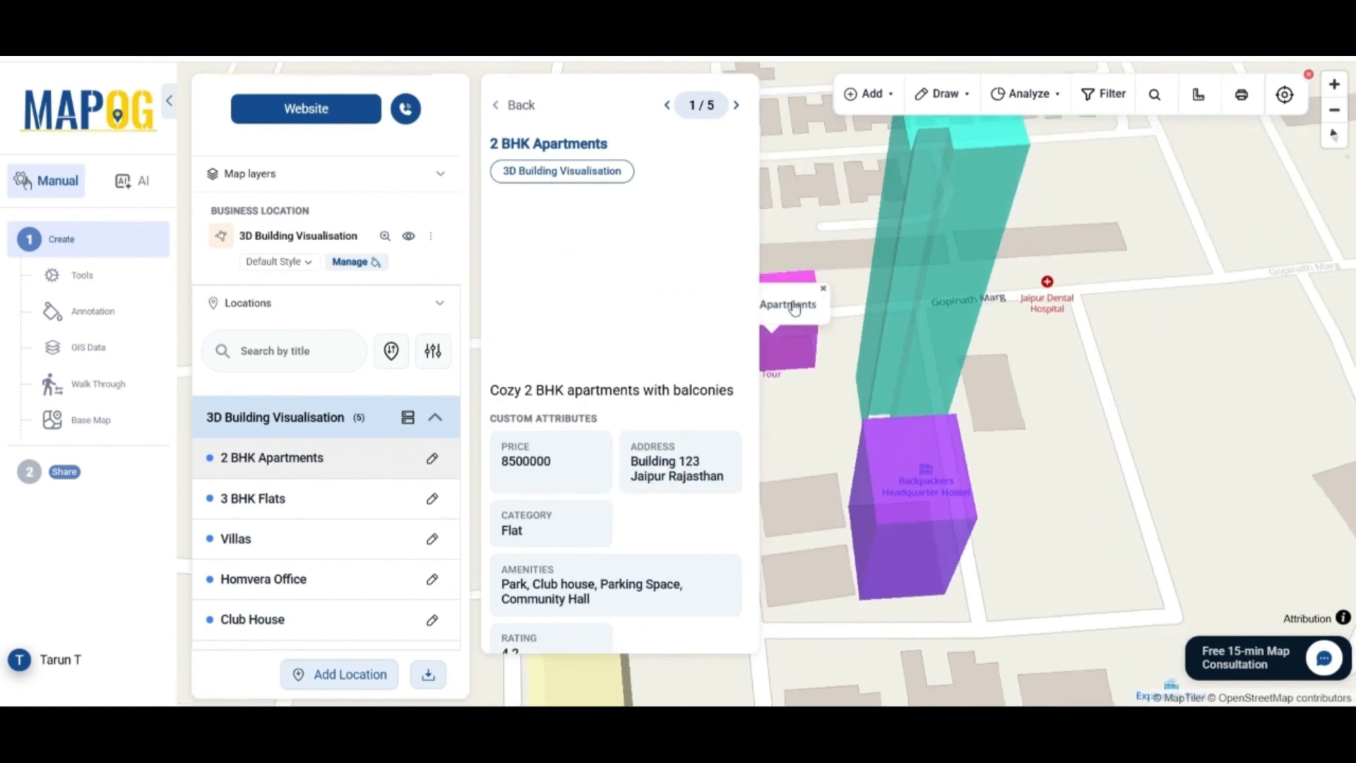
pyautogui.moveTo(847, 385); pyautogui.dragTo(938, 375)
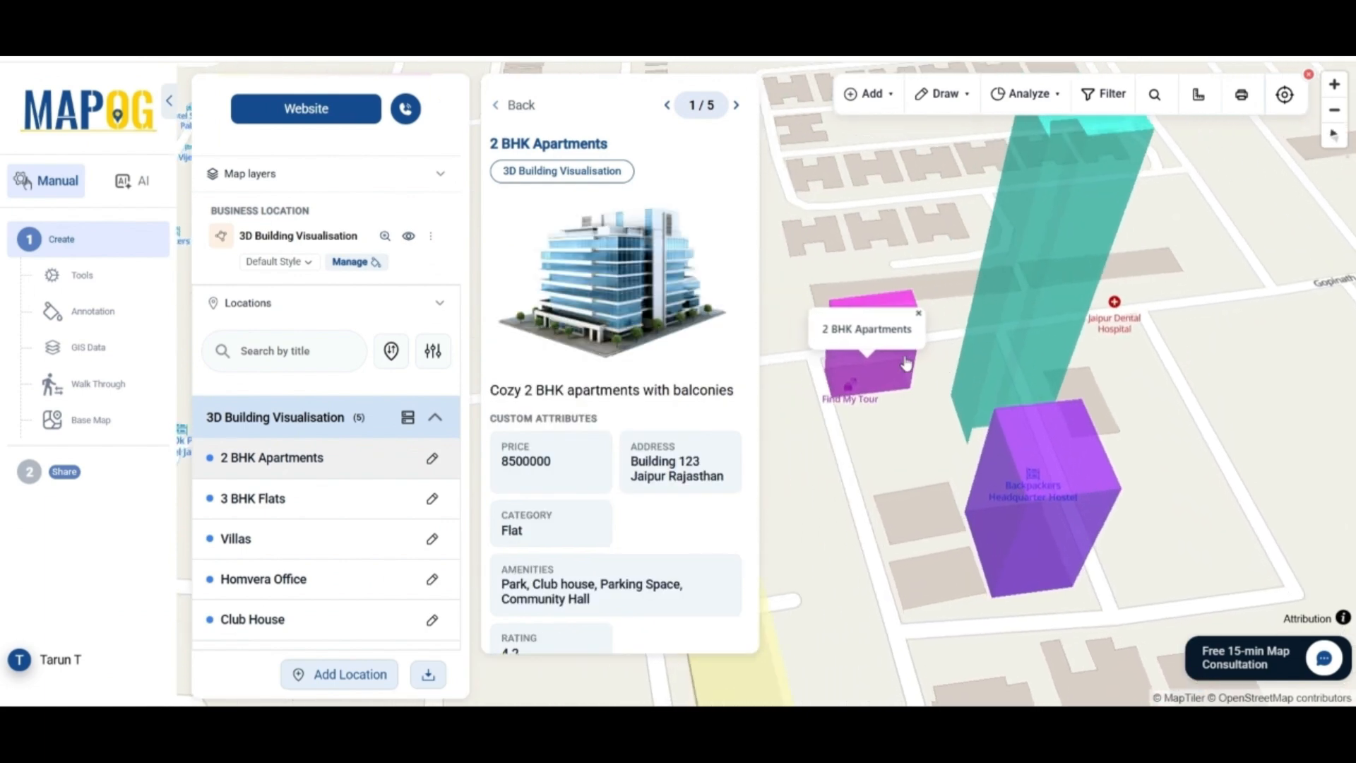
pyautogui.scroll(-2, 605, 325)
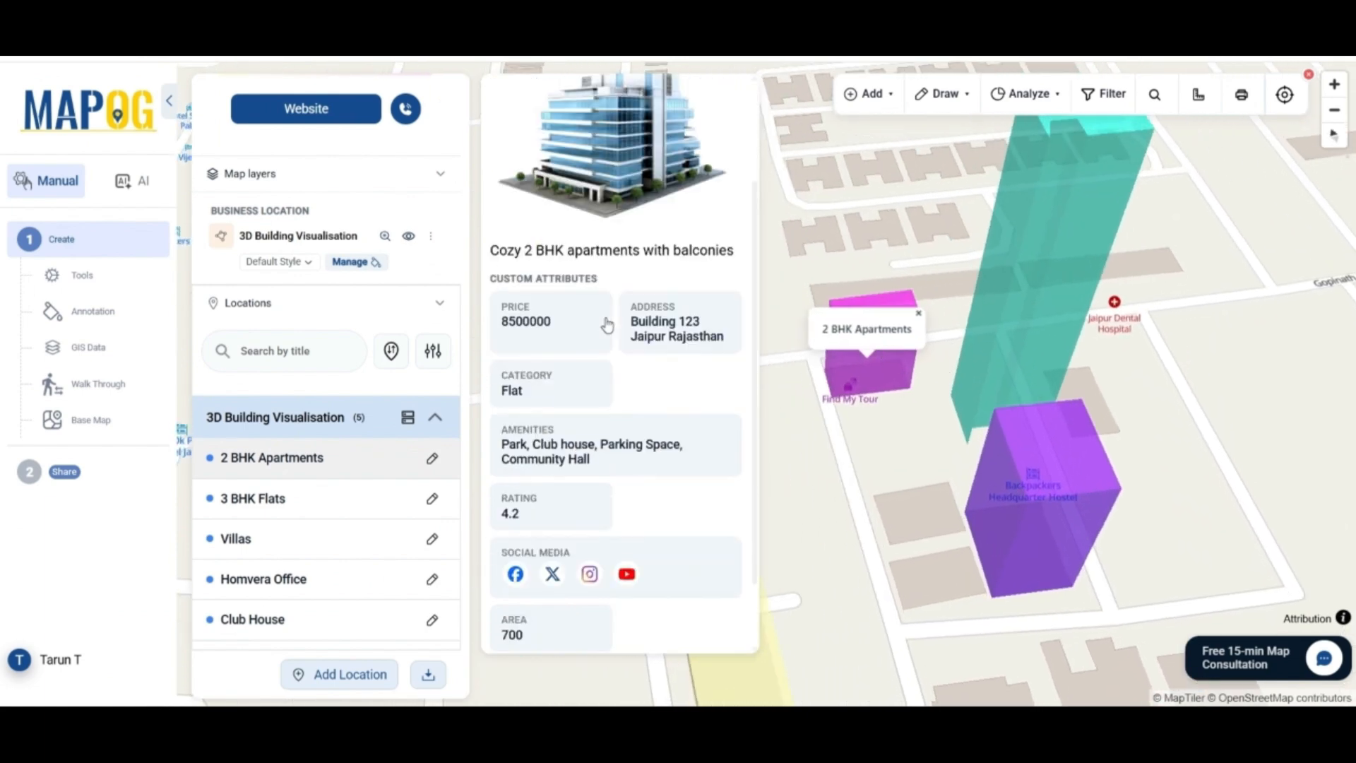
pyautogui.scroll(-1, 600, 411)
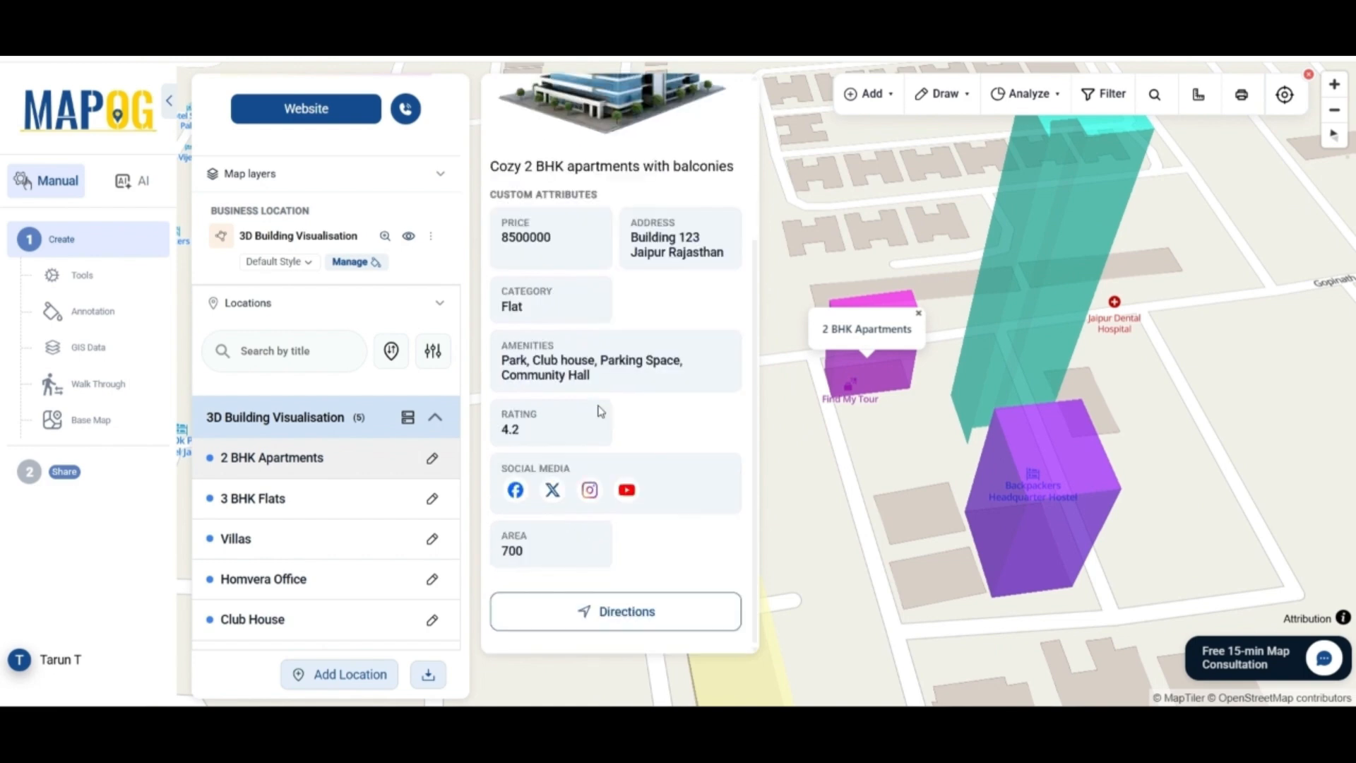
pyautogui.scroll(3, 600, 411)
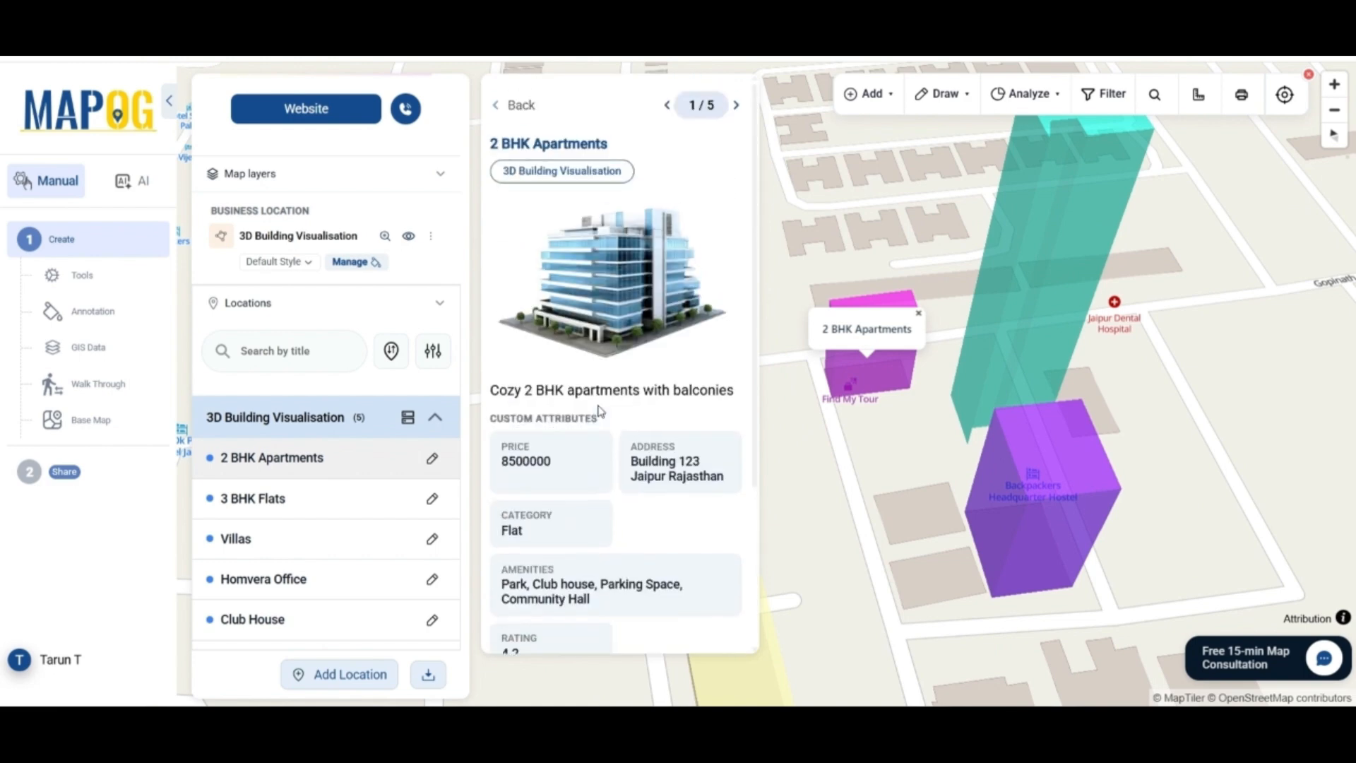
pyautogui.click(307, 507)
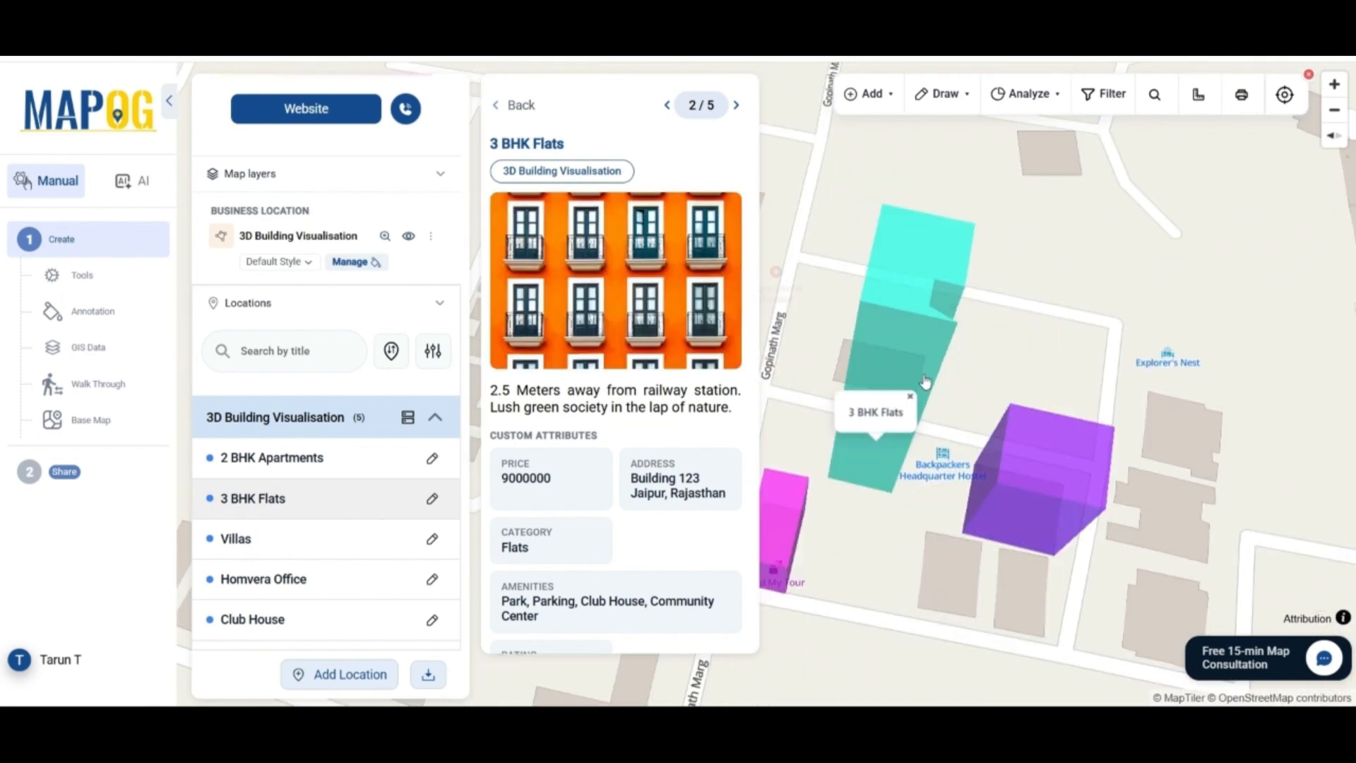
pyautogui.scroll(-2, 703, 495)
pyautogui.scroll(-1, 704, 494)
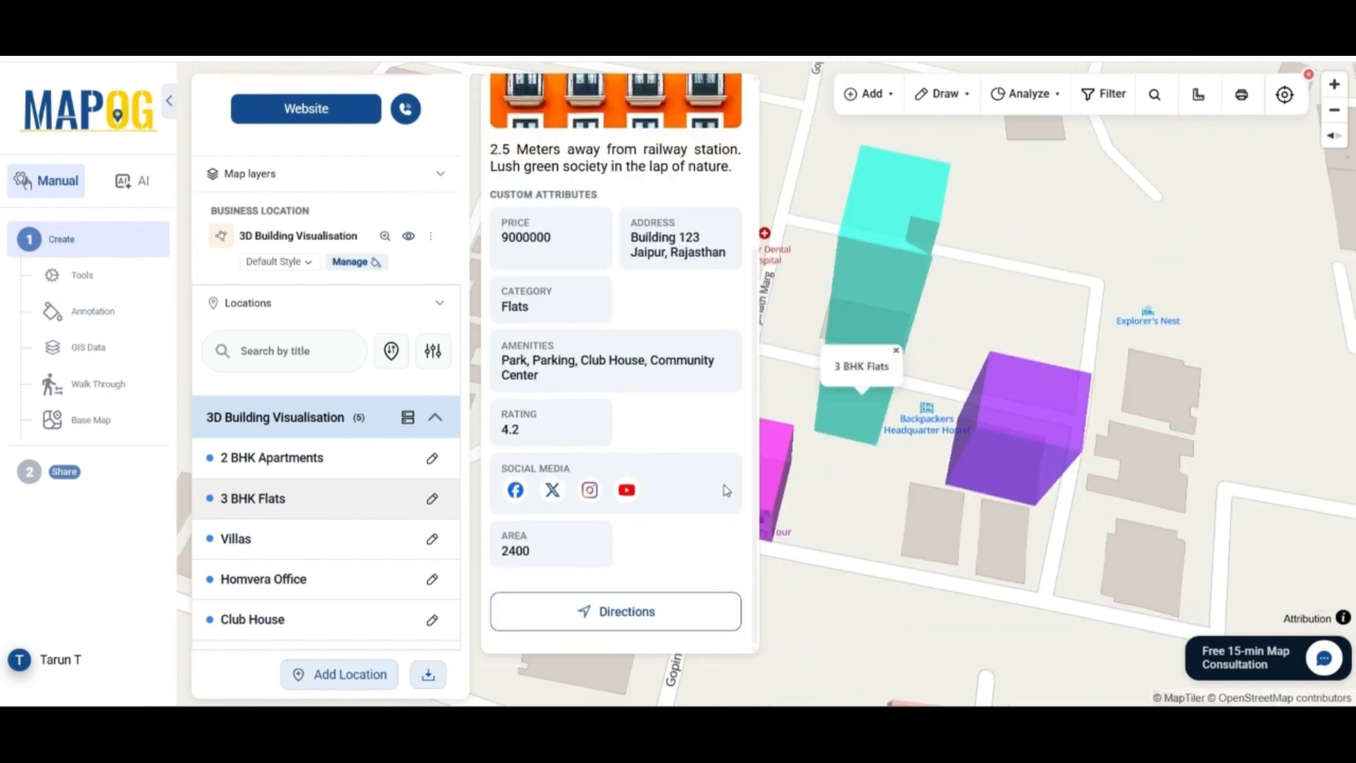
pyautogui.click(346, 579)
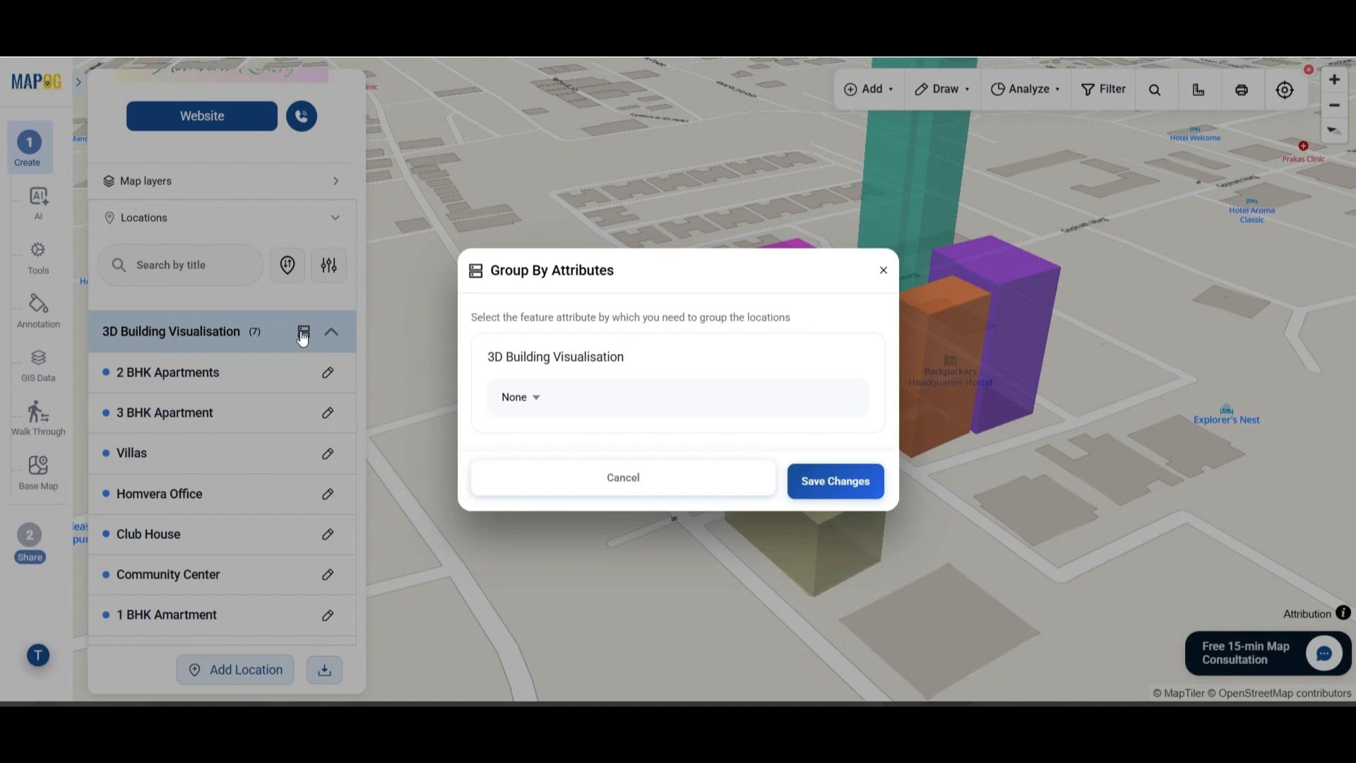
# Group the building locations by Price
pyautogui.click(622, 417)
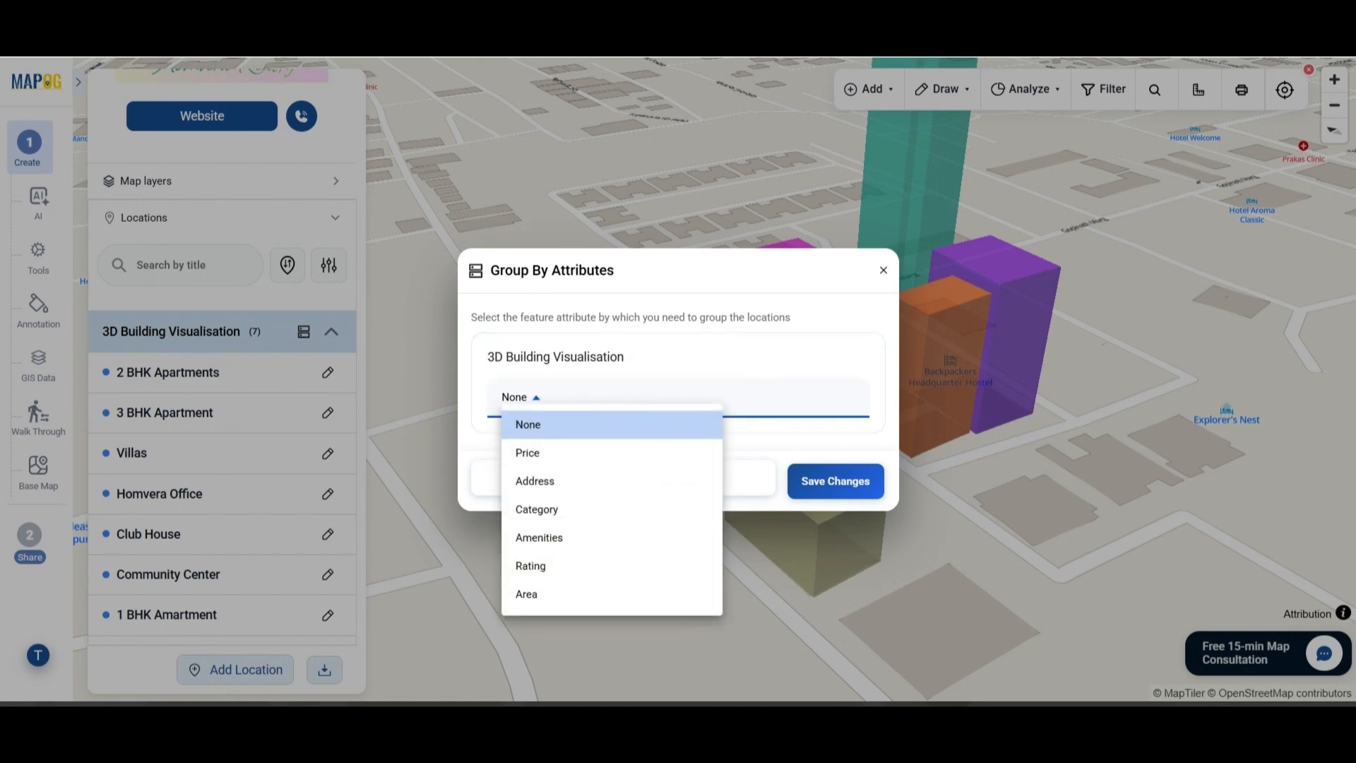
pyautogui.click(587, 453)
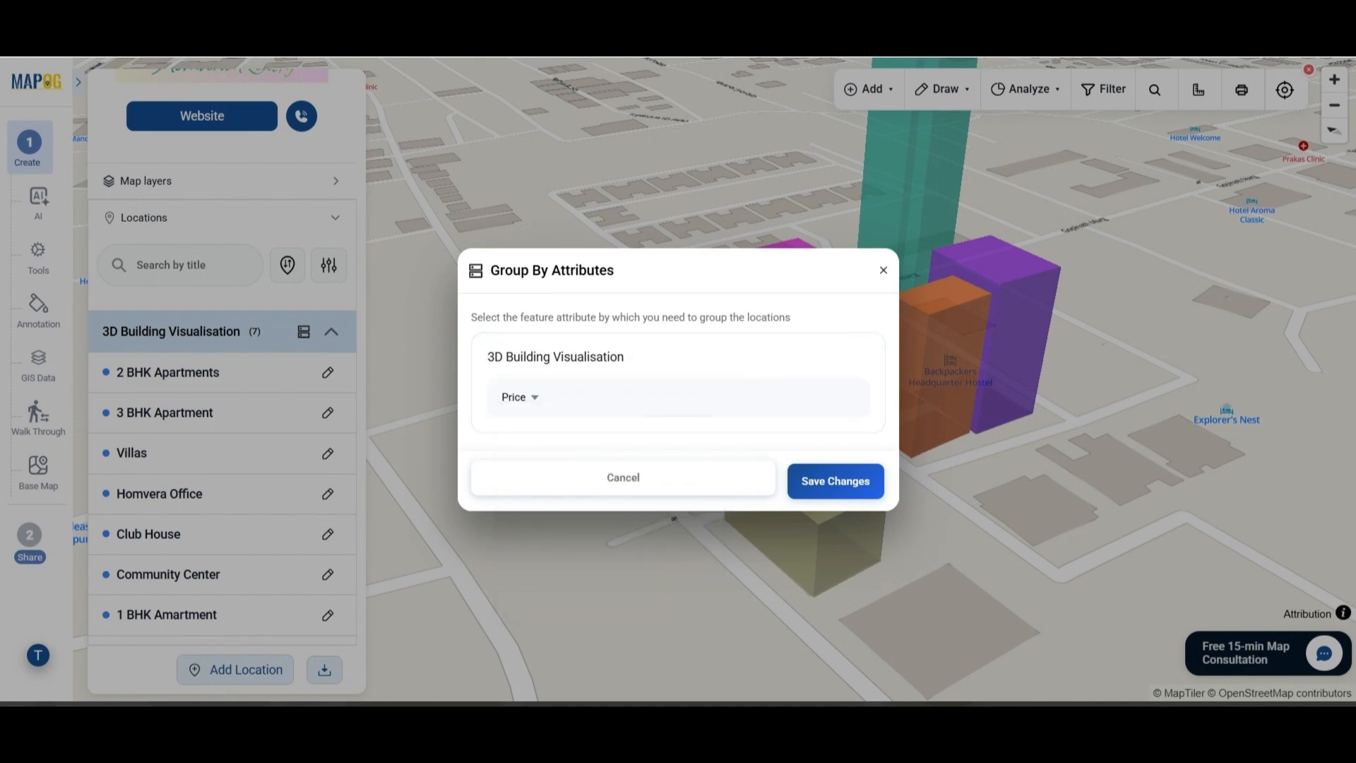
pyautogui.click(817, 486)
pyautogui.scroll(-3, 325, 502)
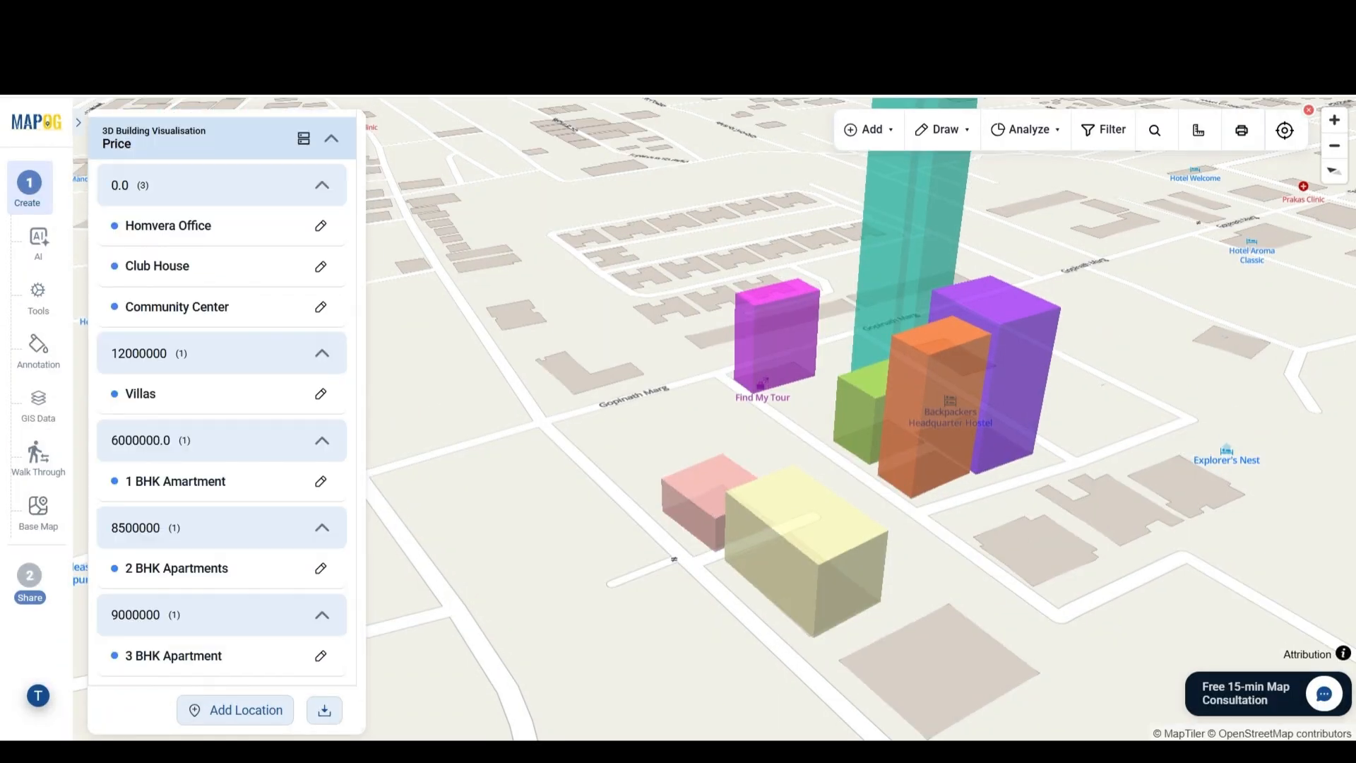
pyautogui.scroll(1, 324, 501)
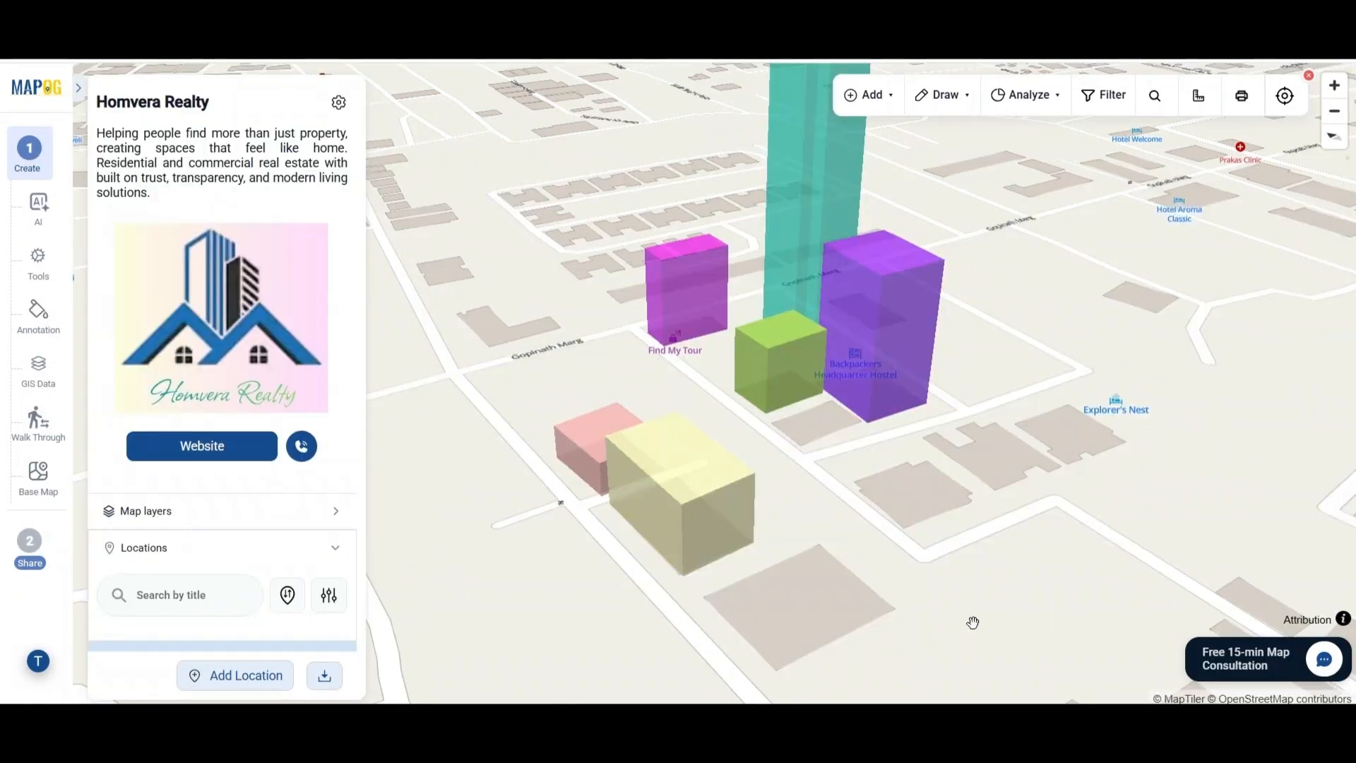
# Make the map Public and show its embed code
pyautogui.click(32, 541)
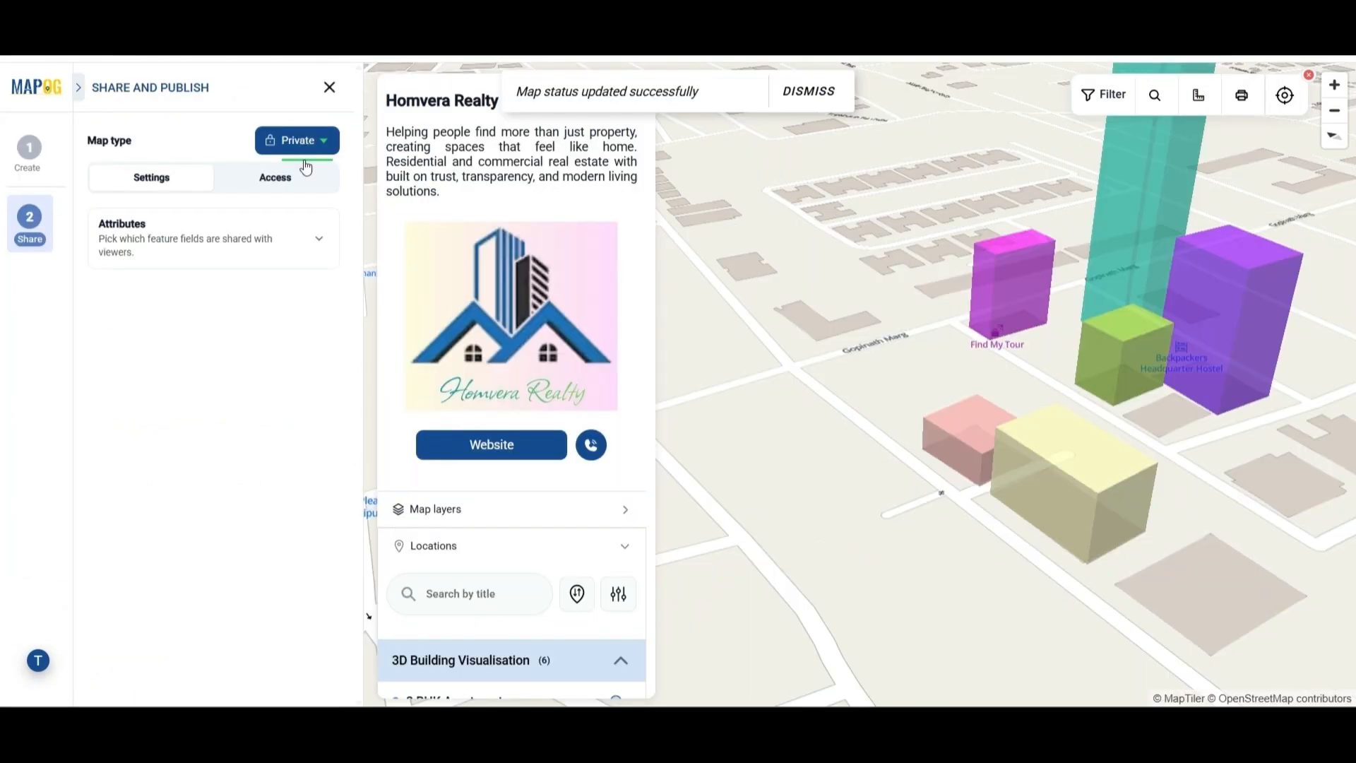
pyautogui.click(302, 141)
pyautogui.click(303, 169)
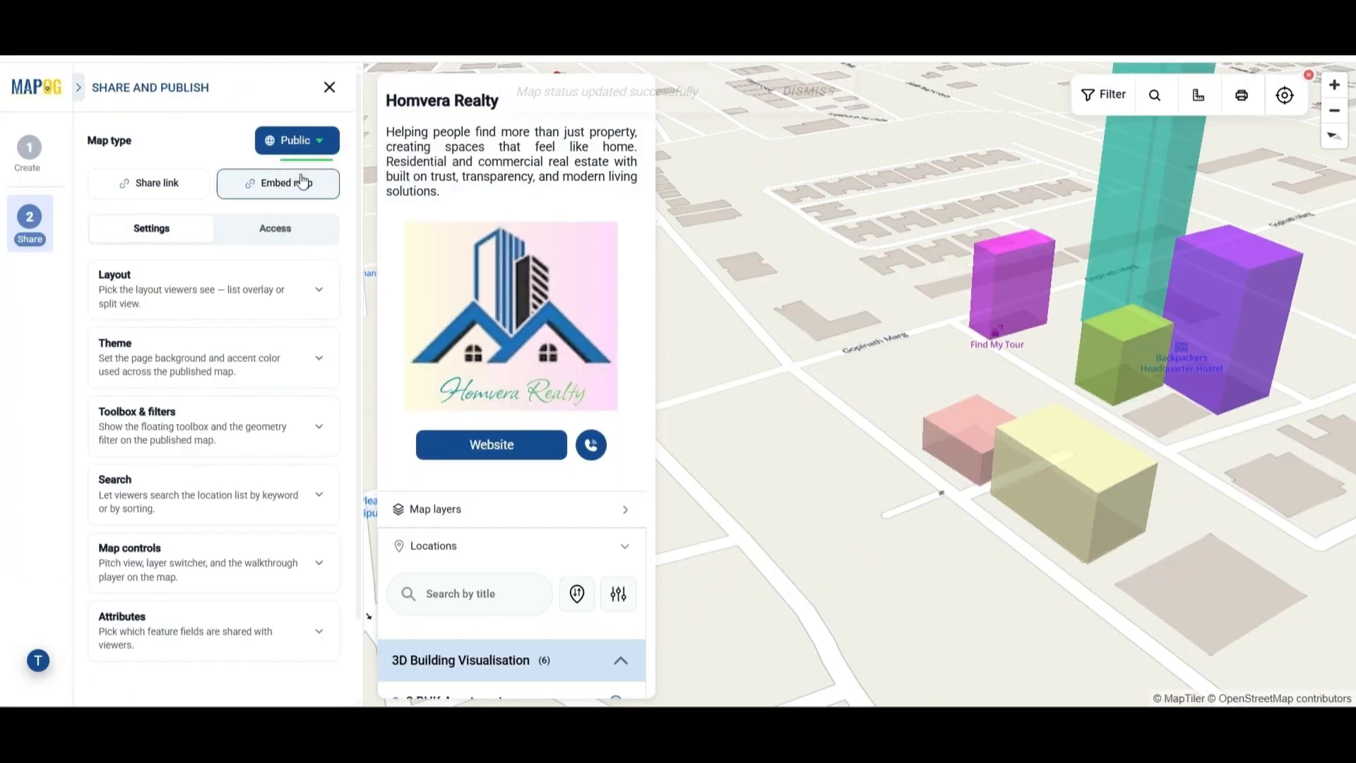
pyautogui.click(302, 182)
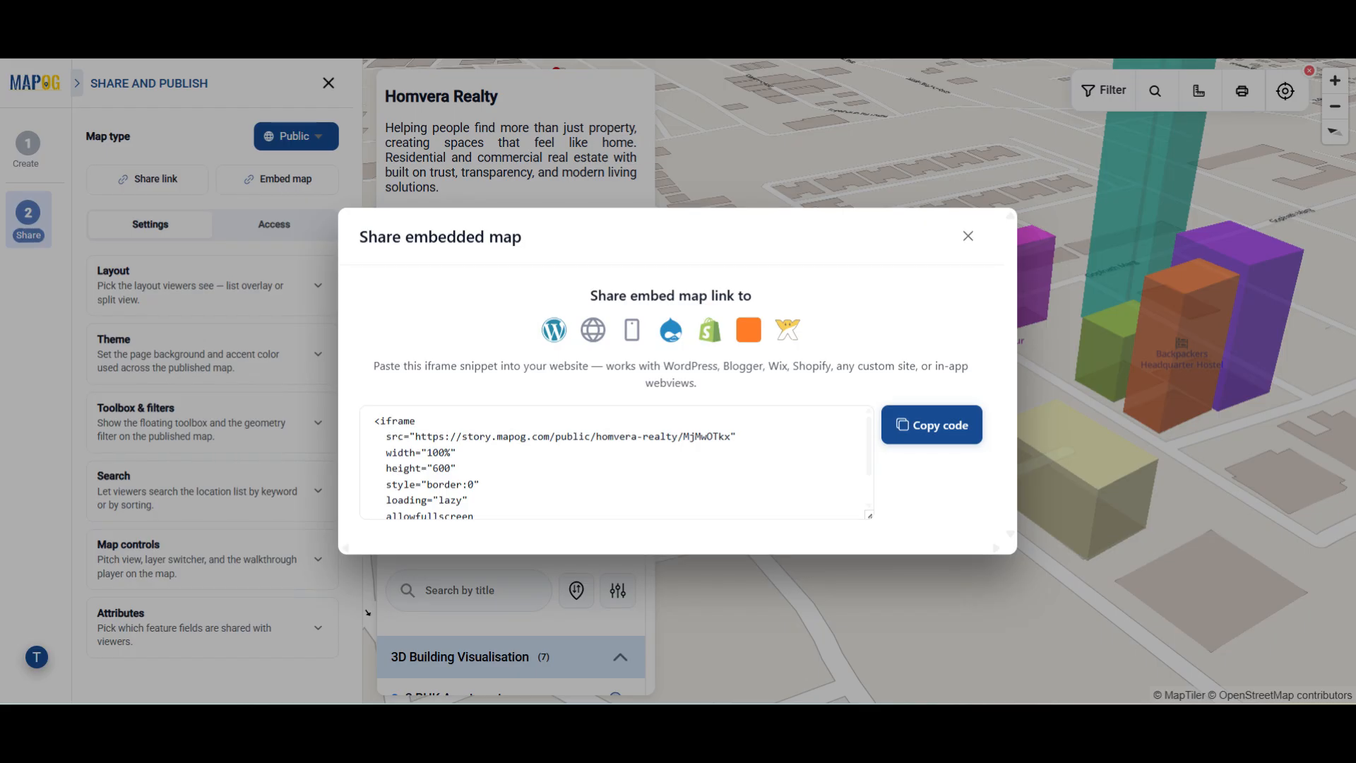